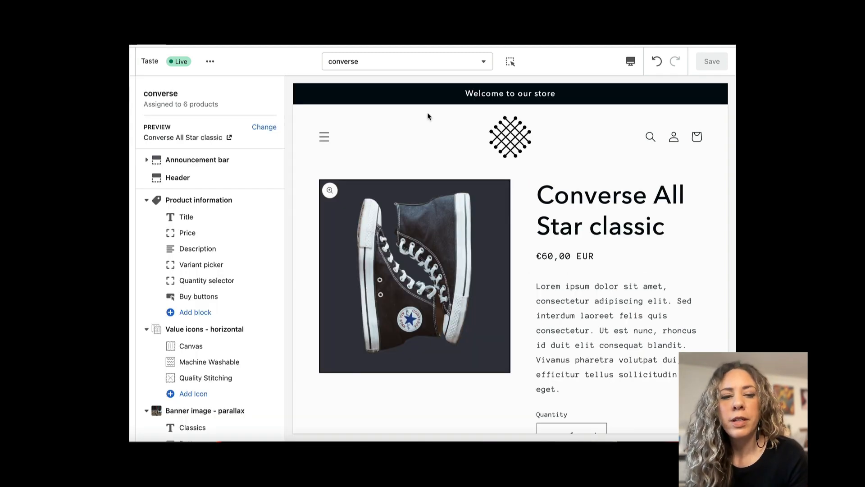
Check the list of product templates, then look through the converse template's product details, shoe features and banner in the preview.
click(448, 66)
click(383, 138)
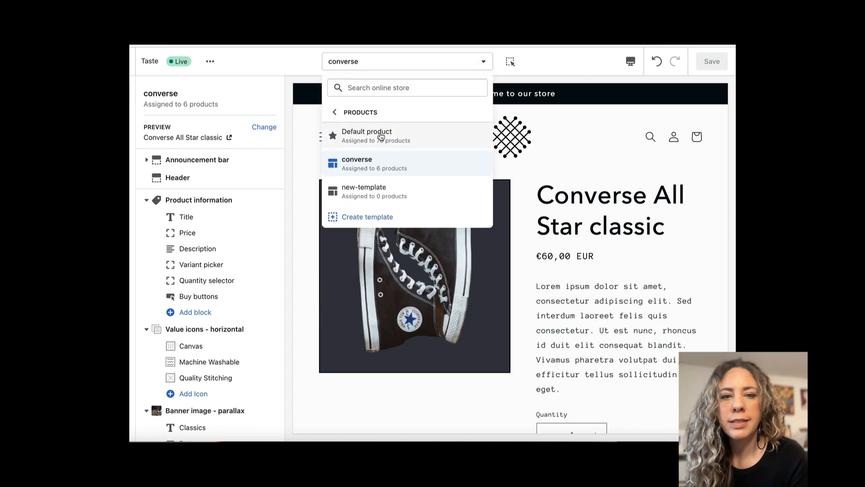
click(580, 165)
scroll(509, 283, down, 1)
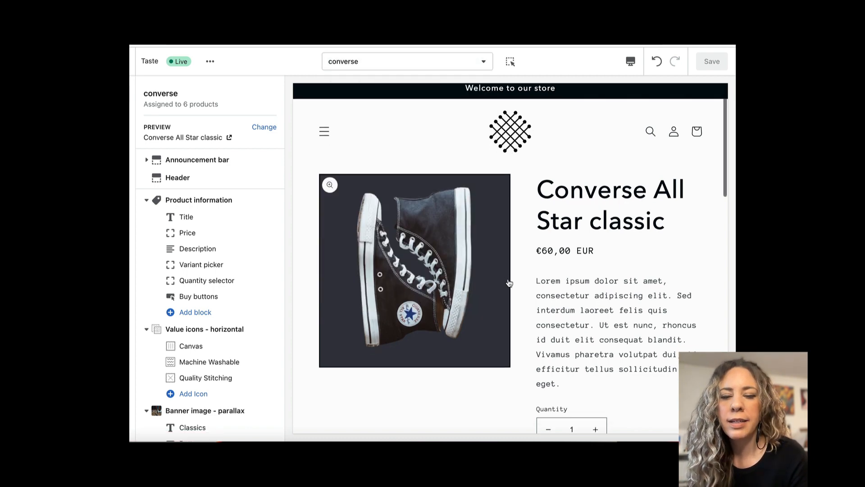
scroll(509, 283, down, 5)
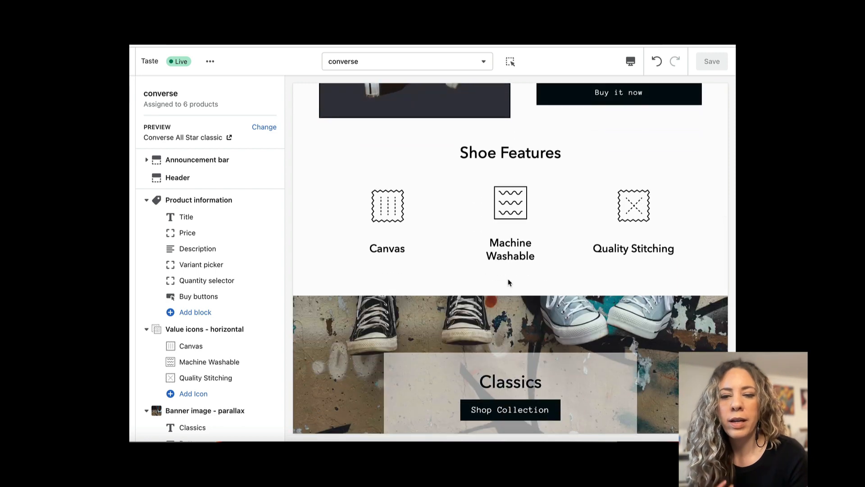
scroll(508, 282, down, 5)
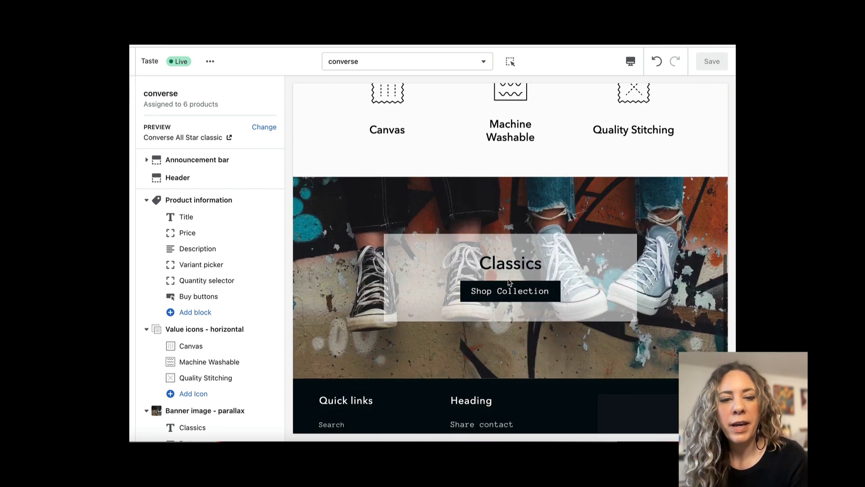
scroll(518, 297, up, 13)
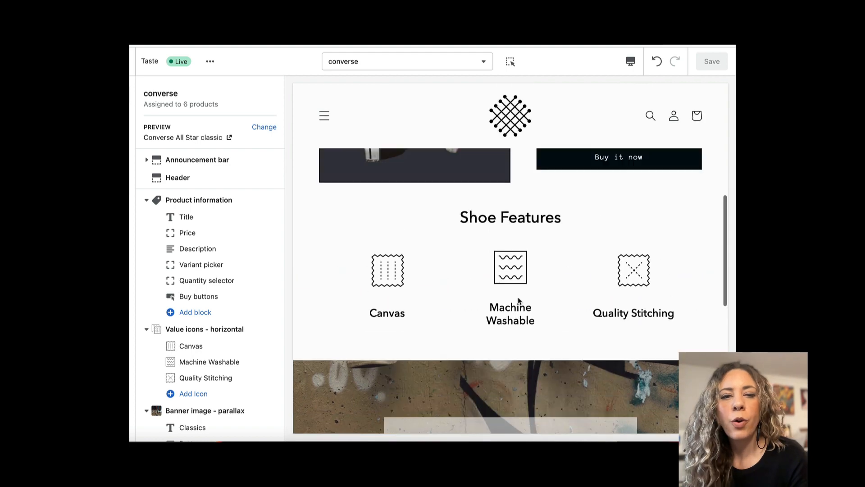
scroll(518, 298, down, 4)
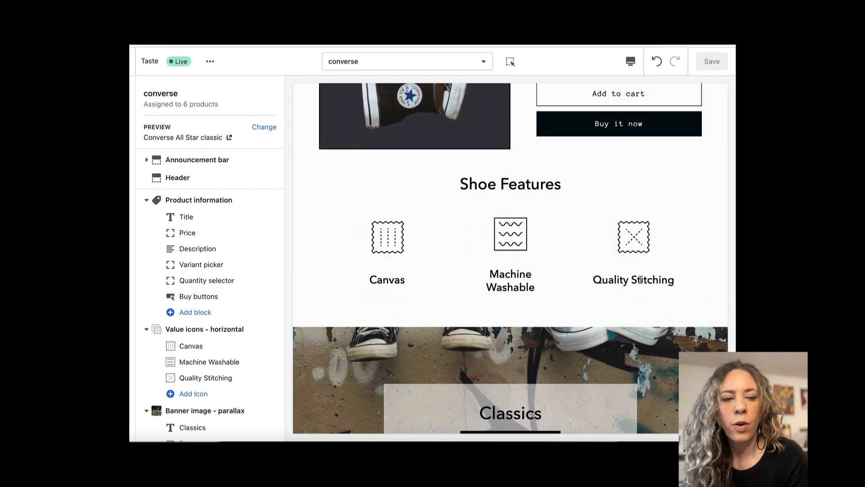
scroll(642, 282, up, 2)
scroll(642, 282, up, 5)
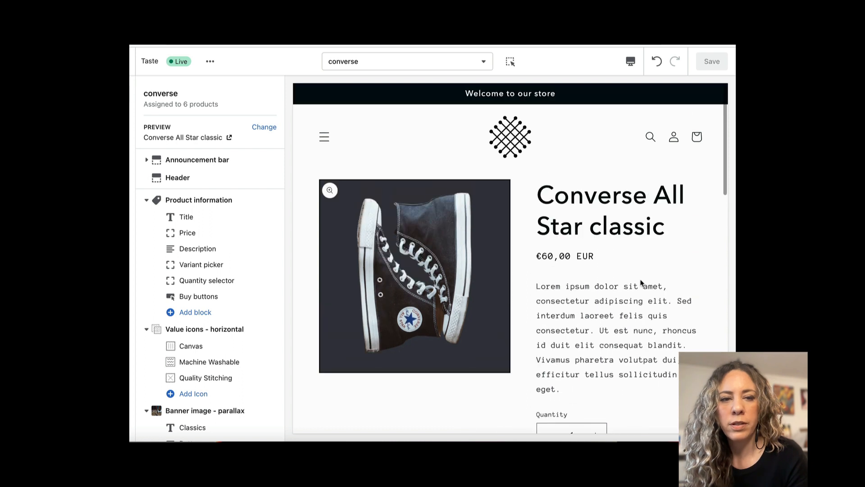
Preview the converse template with the assigned product Converse leather and look over its Shoe Features and Classics banner sections.
click(265, 127)
click(247, 118)
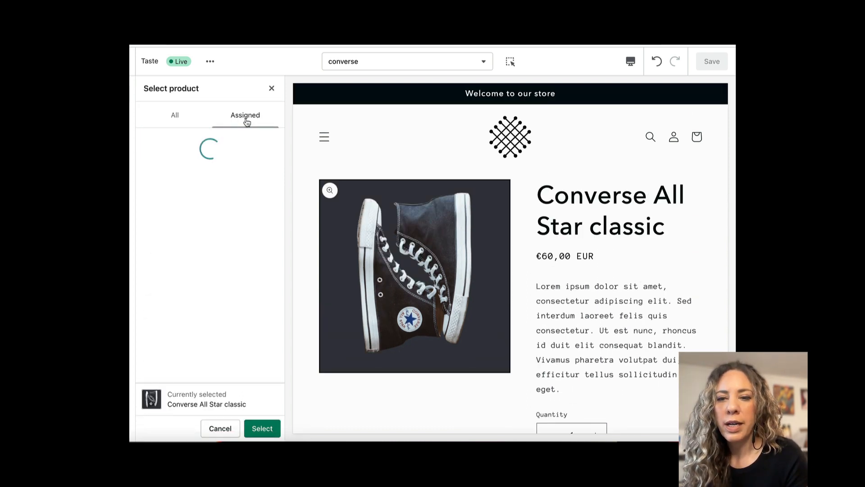
click(159, 144)
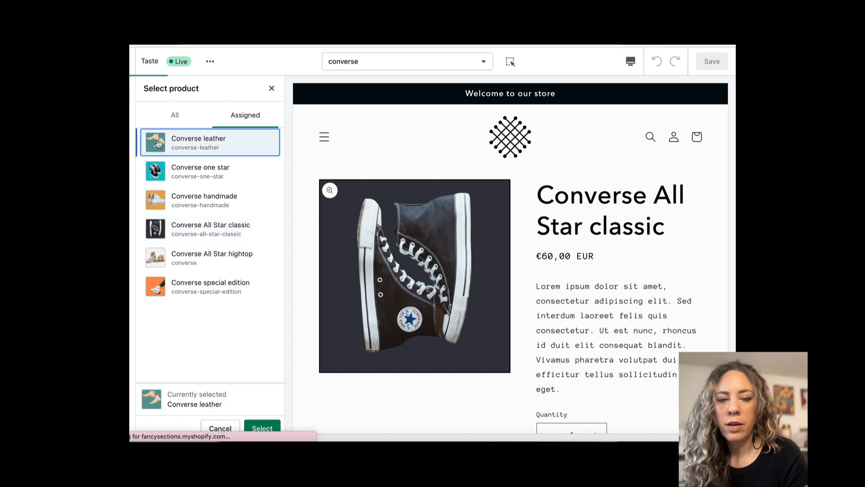
click(262, 428)
scroll(449, 267, down, 5)
scroll(448, 267, down, 3)
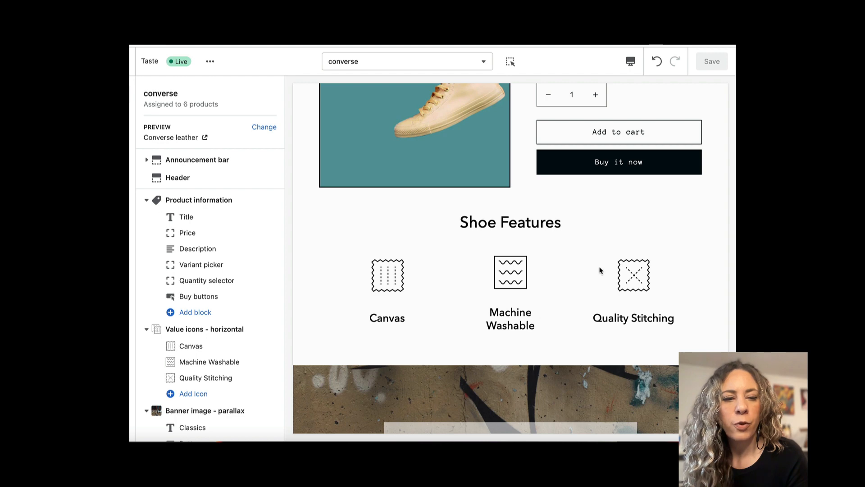
scroll(638, 298, down, 2)
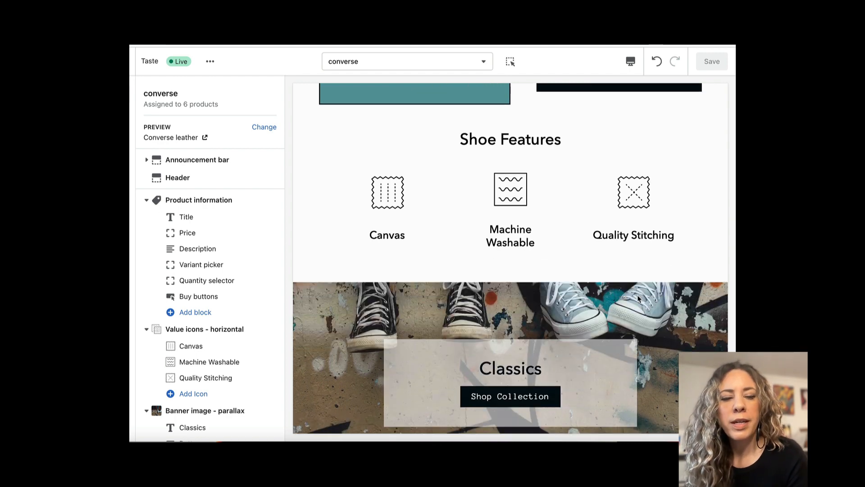
scroll(638, 298, up, 6)
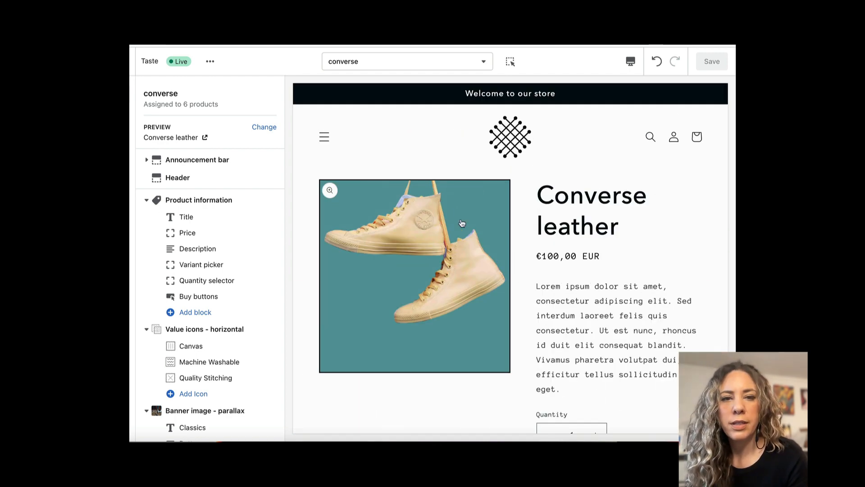
Create a new product template named leather, based on the converse template.
click(482, 61)
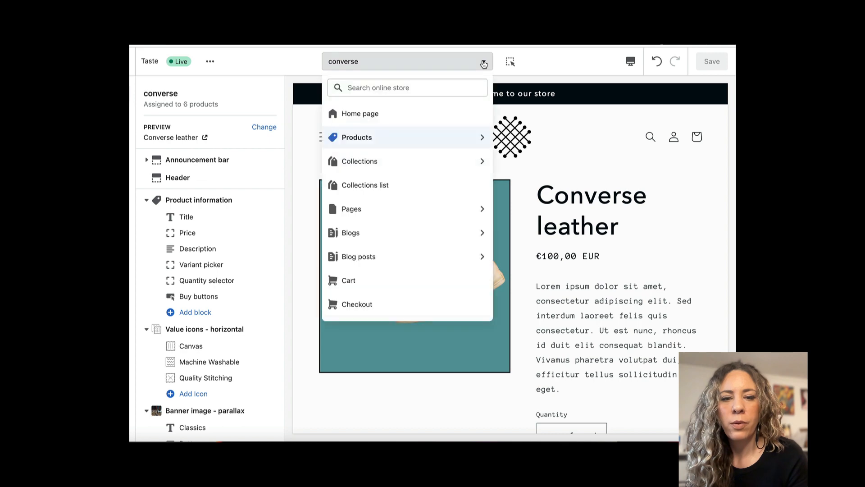
click(407, 141)
click(368, 217)
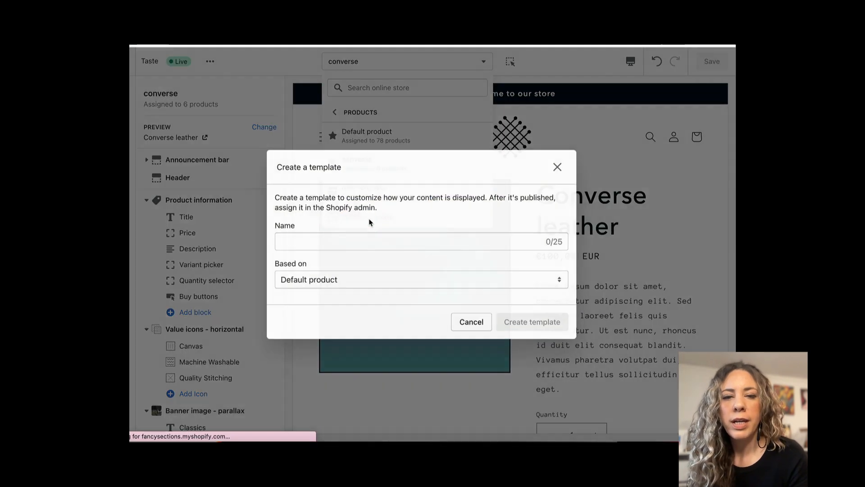
click(358, 246)
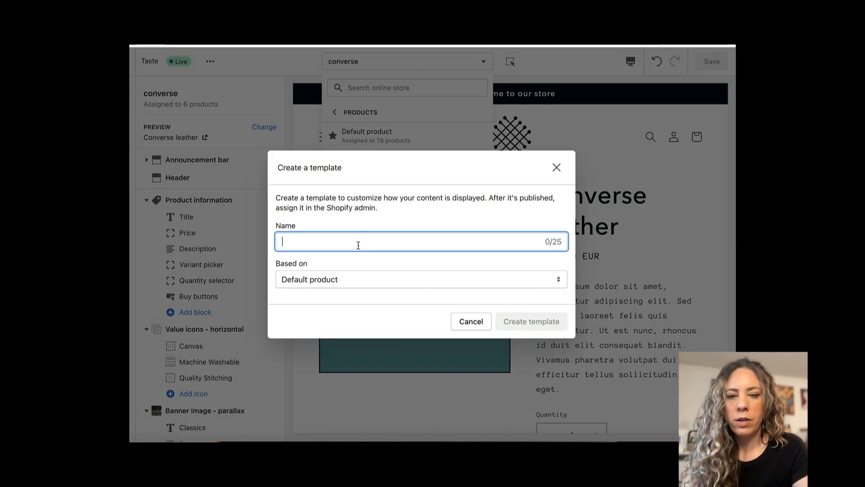
text(leather)
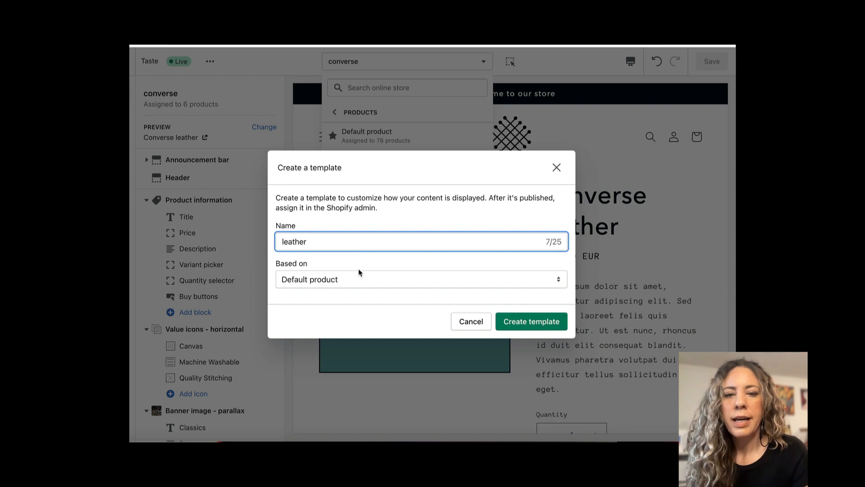
click(359, 278)
click(356, 291)
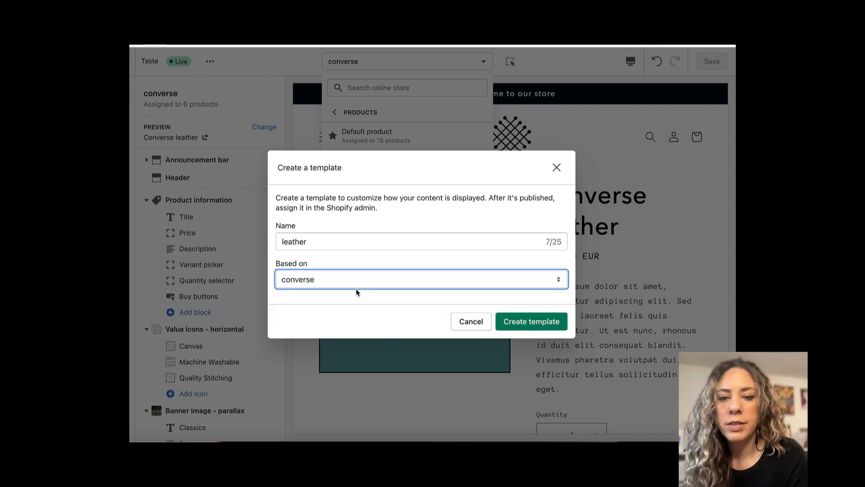
click(538, 322)
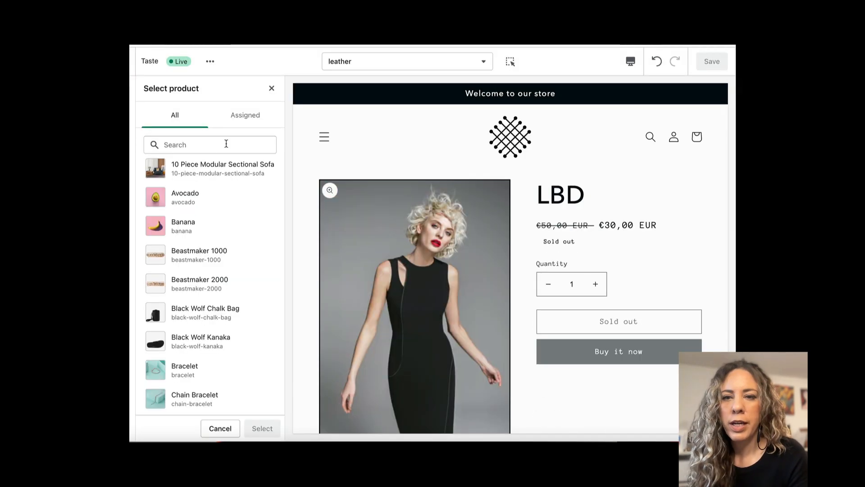
Search the products for converse and use Converse leather as the new template's preview product.
click(226, 143)
text(converse)
click(180, 253)
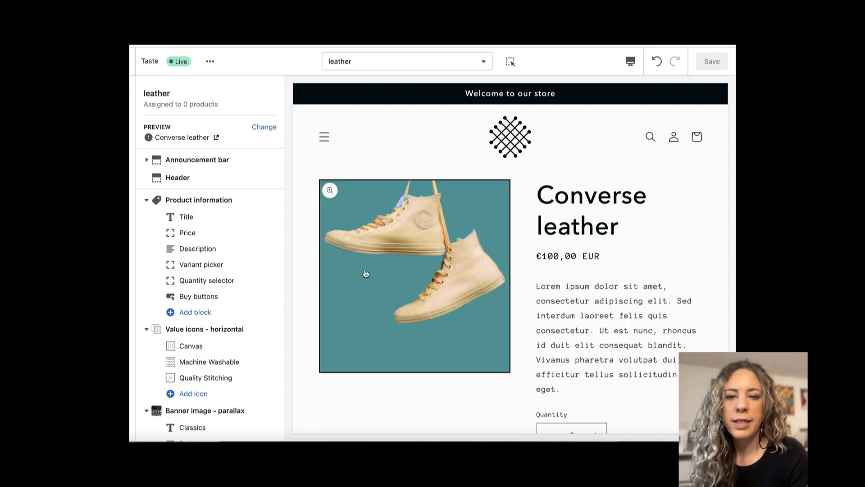
Replace the Canvas icon's image in the Value icons section with the leather hide image from the library.
scroll(365, 274, down, 10)
scroll(365, 273, up, 8)
scroll(366, 271, up, 3)
scroll(365, 273, down, 10)
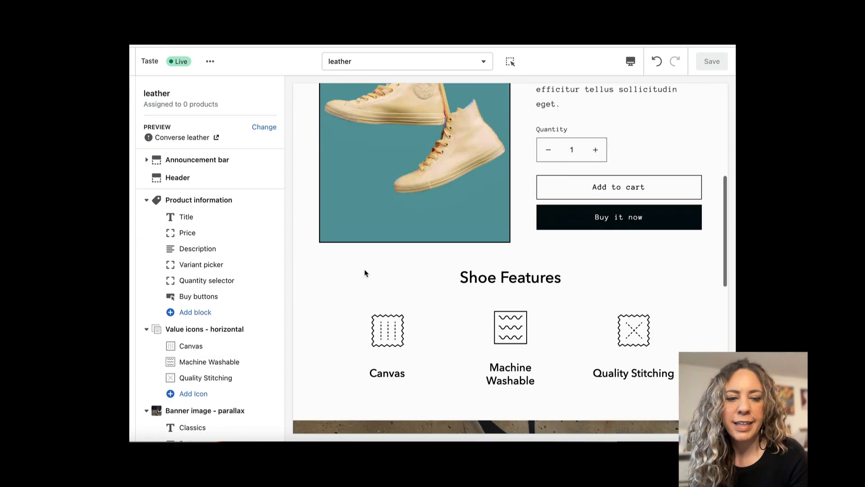
click(188, 347)
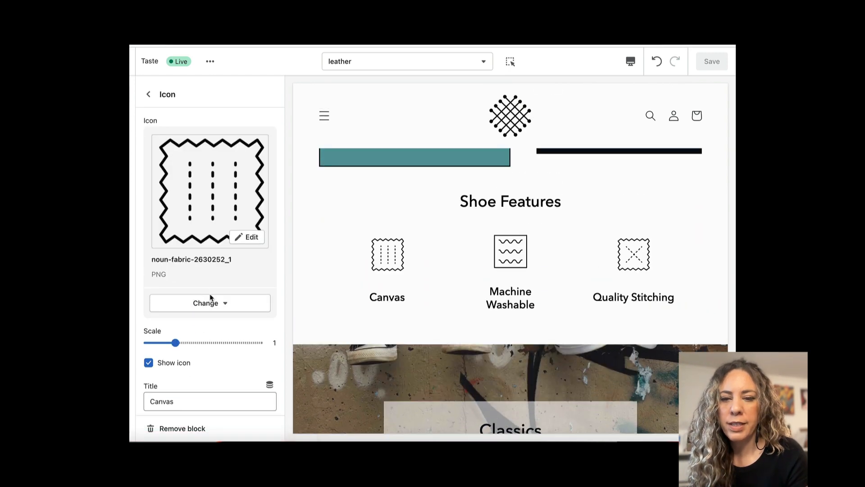
click(210, 302)
click(209, 329)
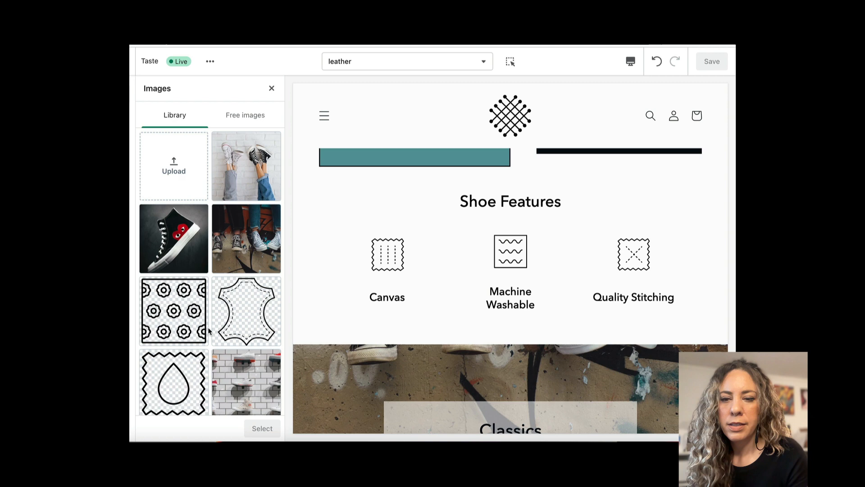
click(240, 313)
click(264, 428)
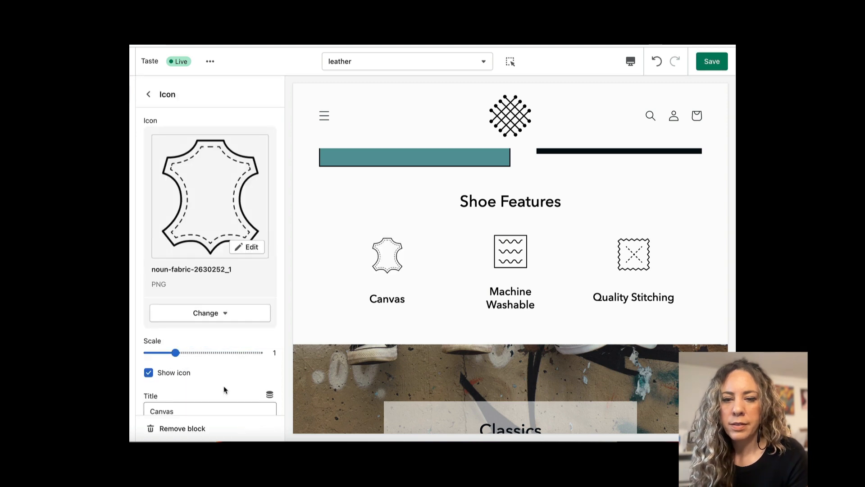
Change the title of the Canvas icon block to Leather and return to the section list.
scroll(216, 376, down, 2)
double_click(192, 369)
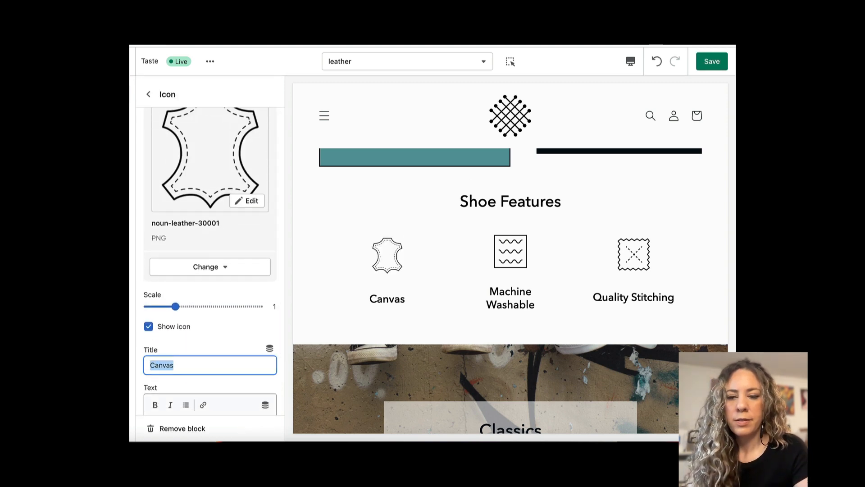
text(Leather)
click(148, 94)
Replace the Machine Washable icon's image with the water-drop fabric image from the library.
scroll(190, 293, down, 3)
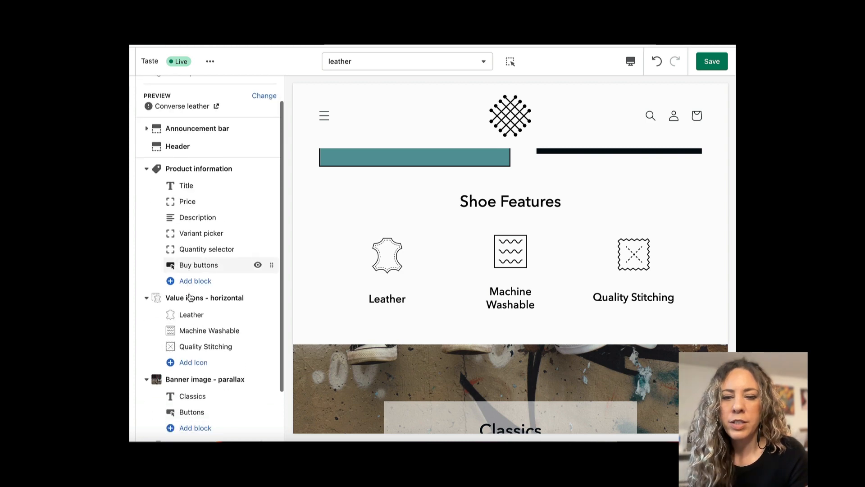
click(191, 287)
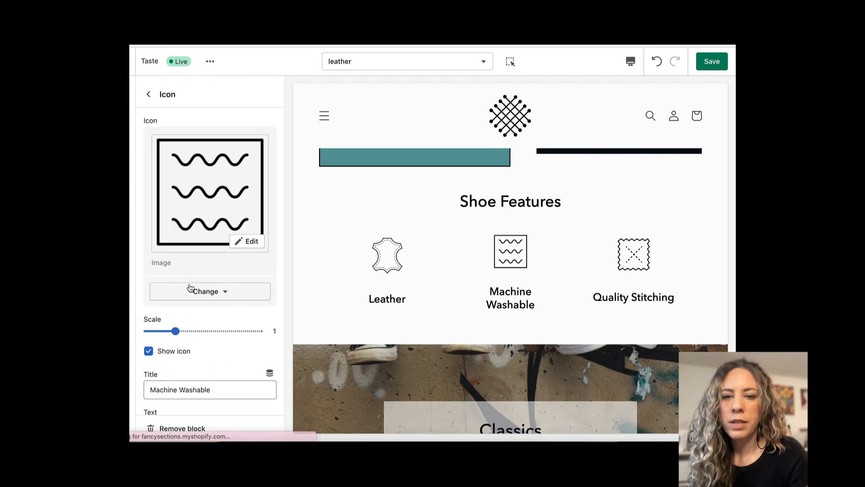
click(209, 306)
click(212, 337)
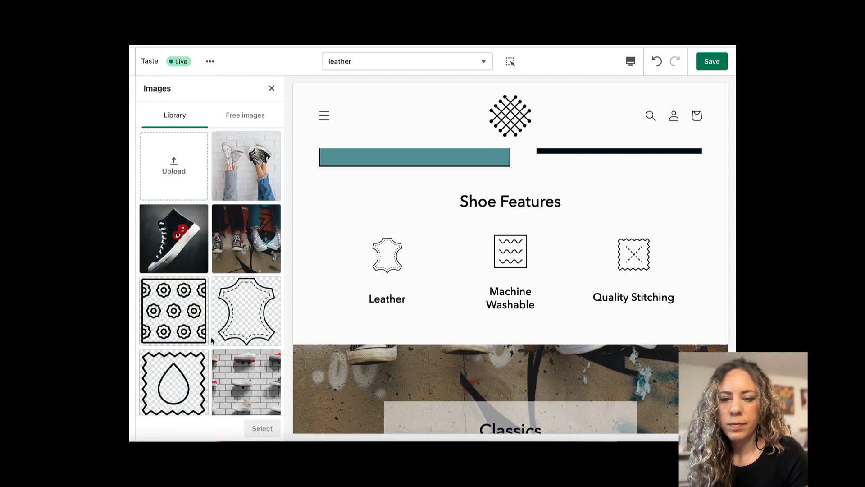
click(185, 380)
click(263, 428)
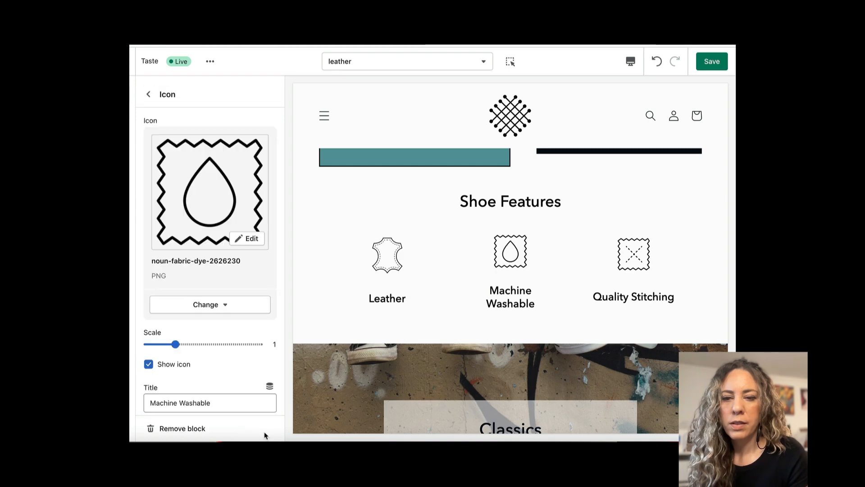
Change the title of the Machine Washable icon block to Waterproof.
scroll(247, 354, down, 2)
scroll(247, 355, down, 1)
click(224, 288)
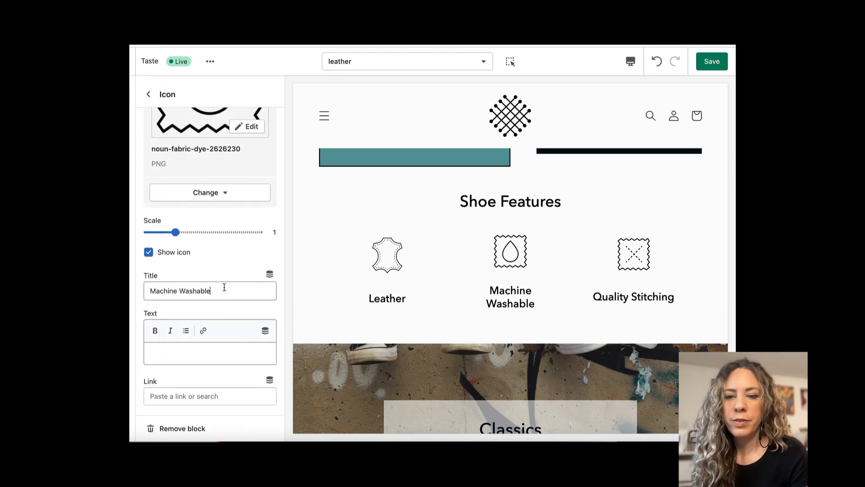
key(ctrl+a)
text(Waterproof)
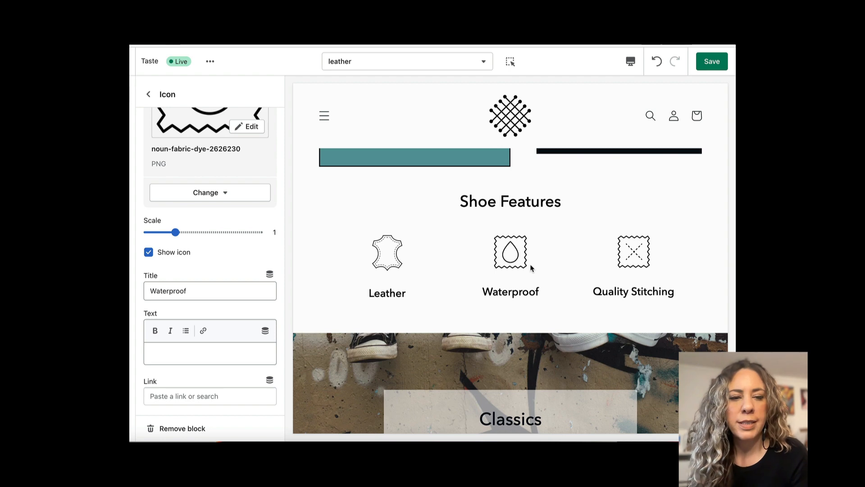
Review the updated Shoe Features section in the page preview and save the leather template.
scroll(531, 268, down, 4)
scroll(530, 266, up, 5)
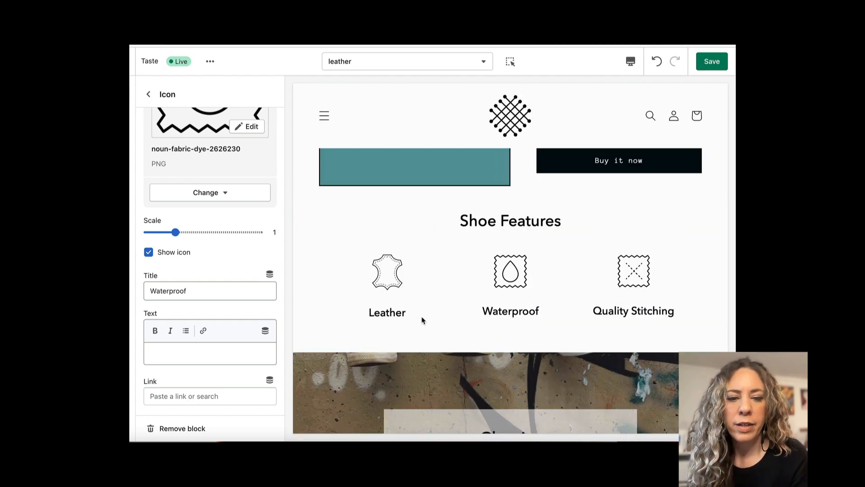
scroll(460, 320, up, 5)
scroll(500, 321, down, 6)
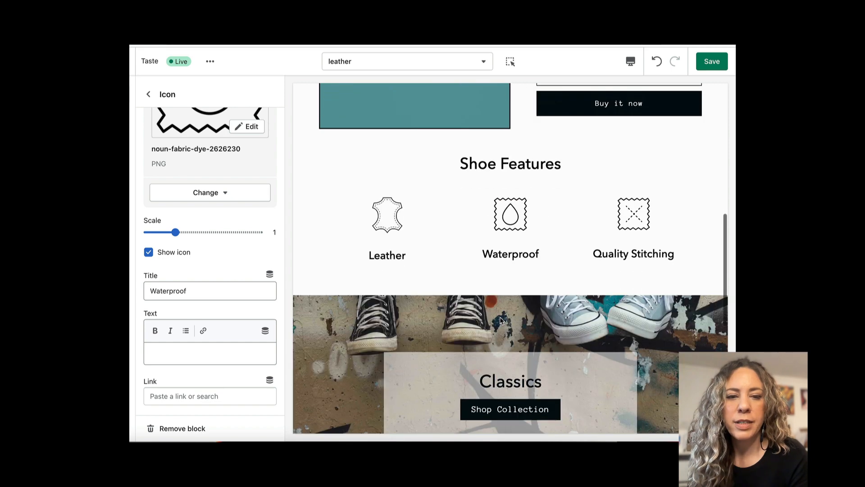
scroll(500, 321, up, 4)
scroll(501, 321, up, 4)
scroll(500, 321, down, 7)
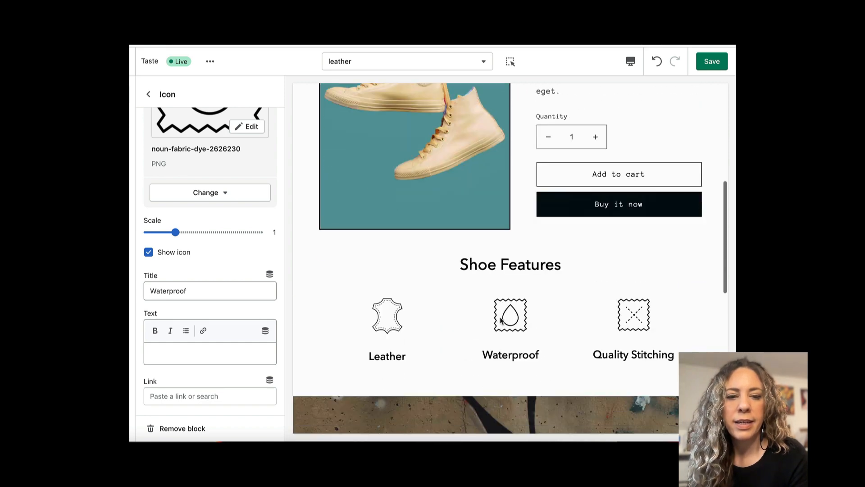
click(716, 61)
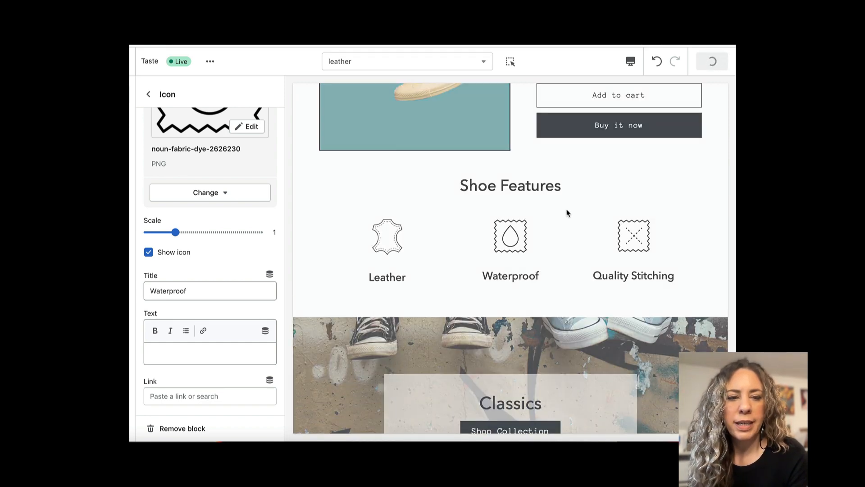
Switch the theme editor to the converse product template and review its Shoe Features section in the page preview.
click(483, 63)
click(438, 140)
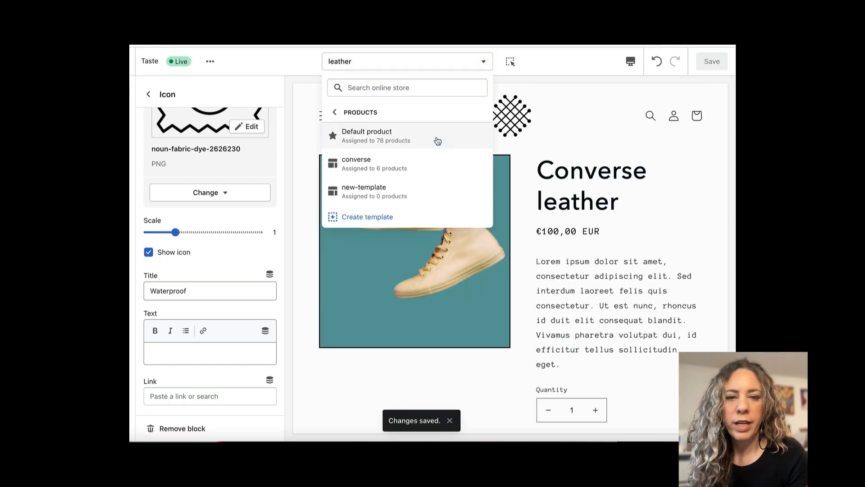
click(415, 170)
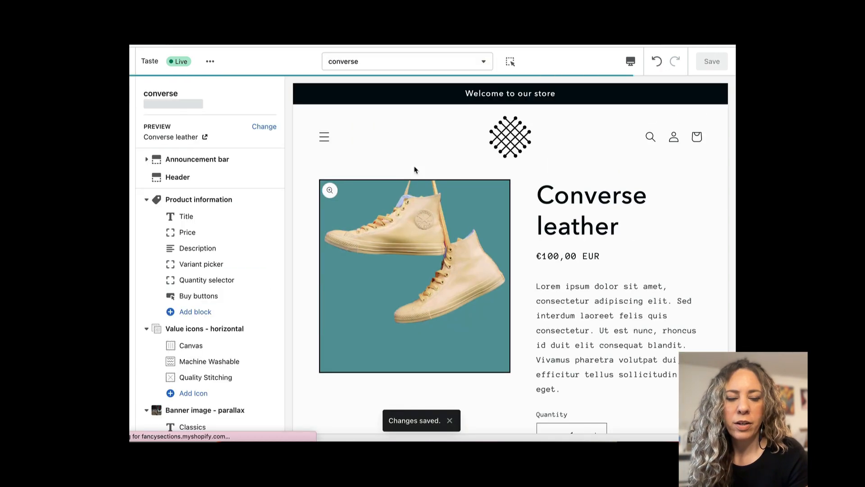
scroll(415, 170, down, 7)
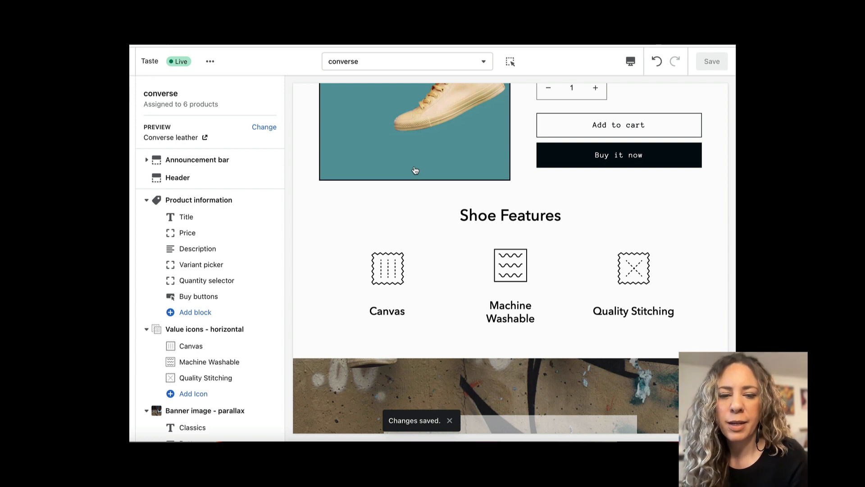
scroll(407, 160, down, 3)
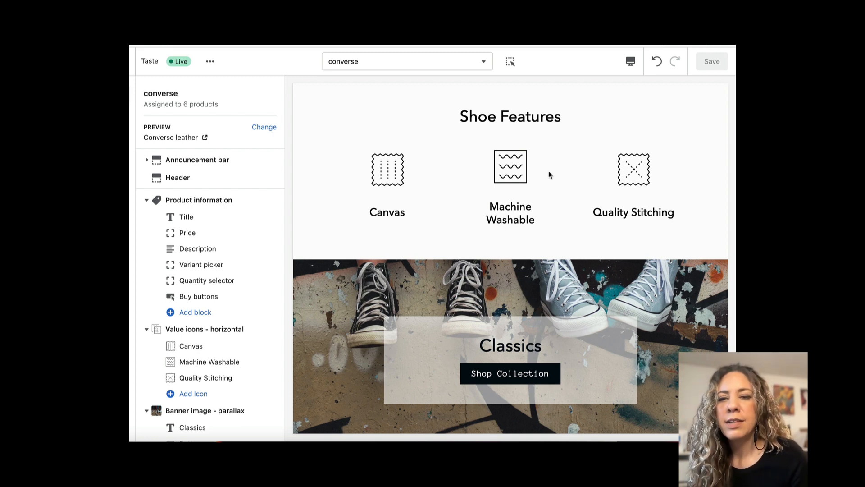
scroll(548, 175, up, 3)
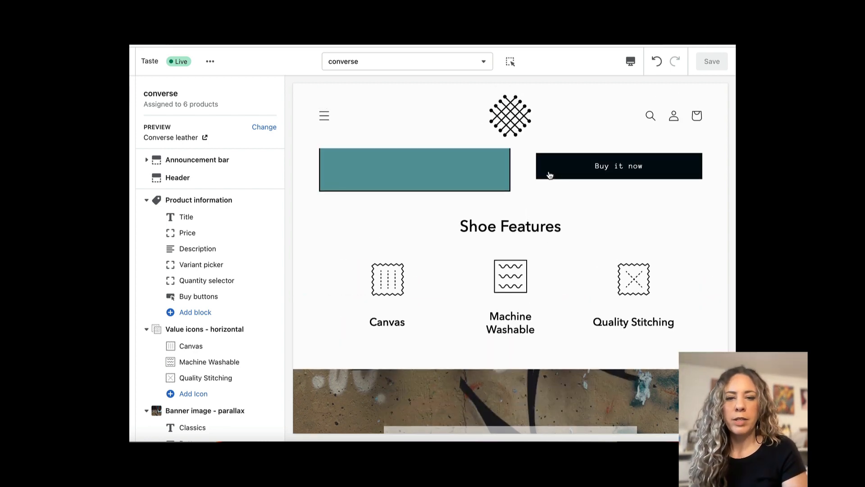
scroll(549, 175, up, 5)
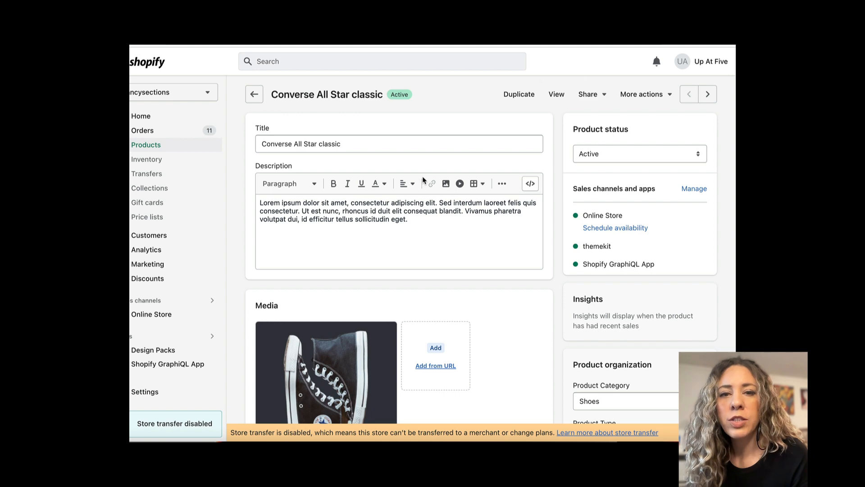
Show all metafields of the Converse All Star classic product and open the product metafield definition settings.
scroll(423, 179, down, 20)
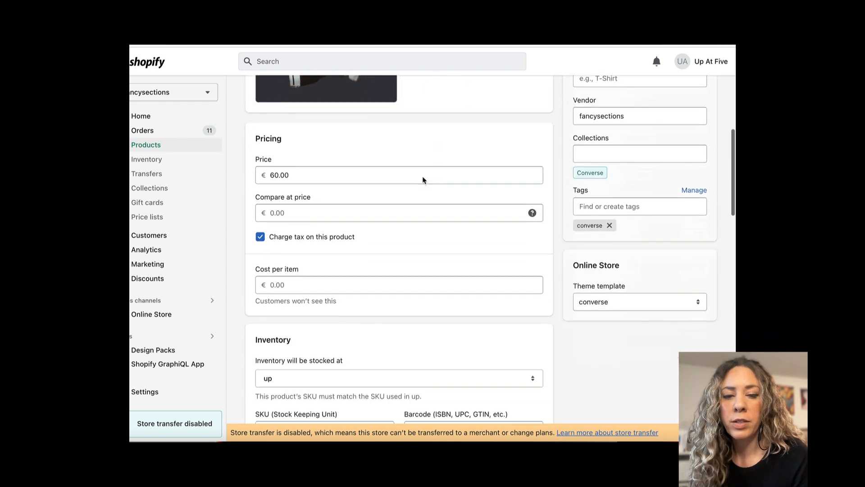
scroll(423, 180, down, 5)
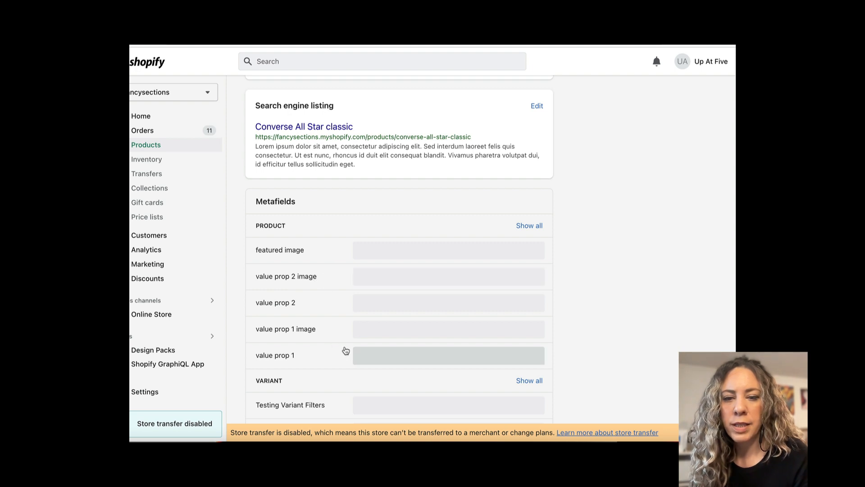
click(529, 227)
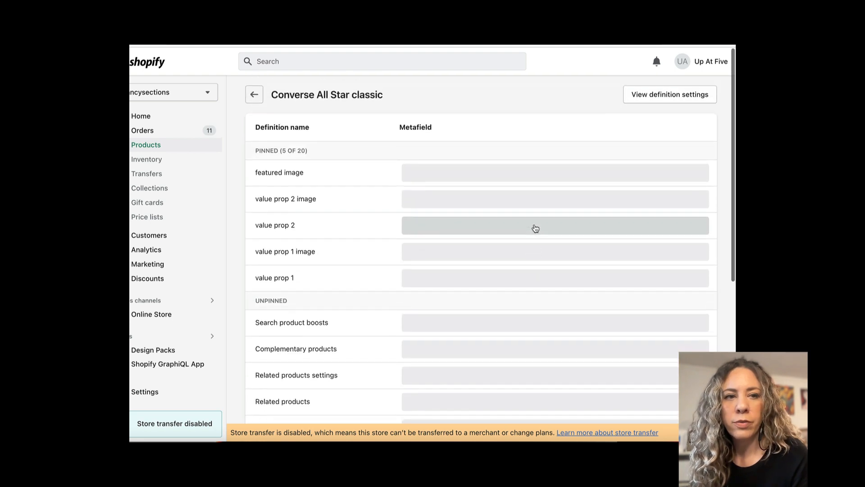
click(649, 99)
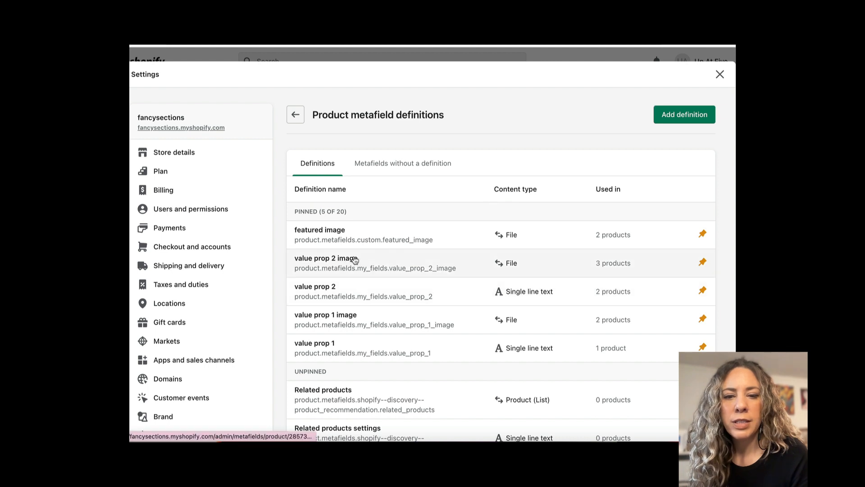
Copy the name of the value prop 2 image definition and return to the product metafield definitions list.
drag(366, 258, 295, 258)
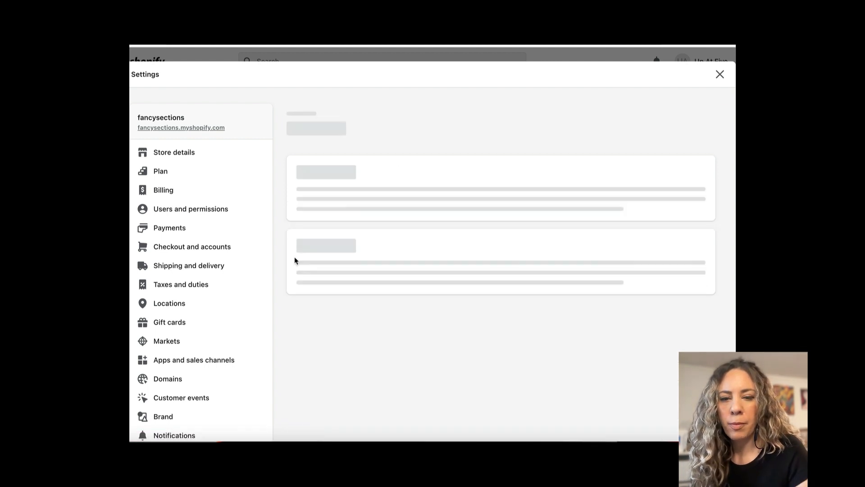
drag(371, 191, 291, 189)
key(ctrl+c)
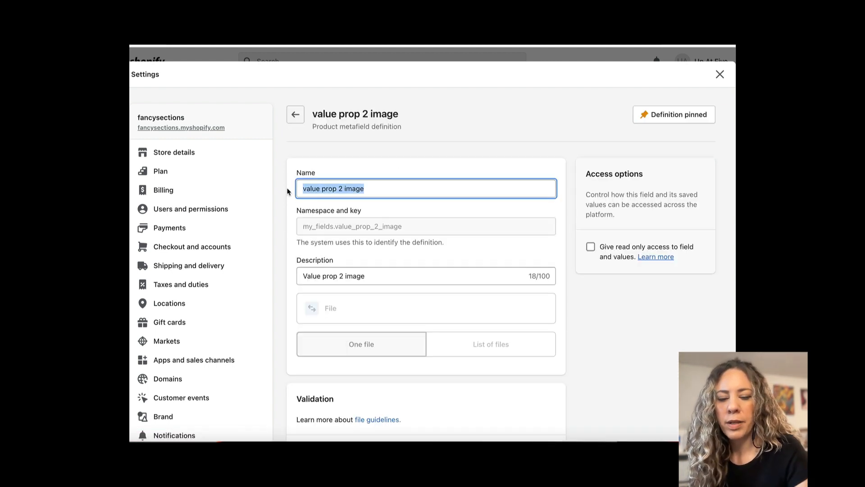
click(295, 115)
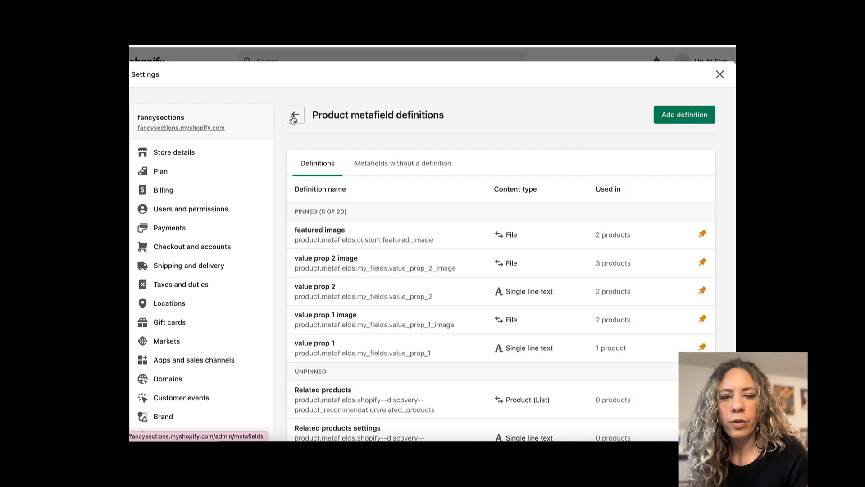
Start a new product metafield definition named value prop 3 image with the key custom.value_prop_3_image.
click(673, 118)
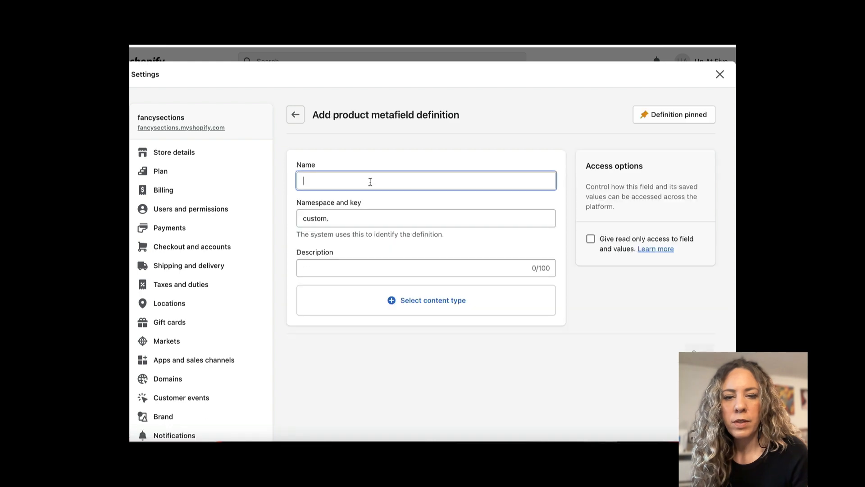
click(369, 180)
key(ctrl+v)
click(368, 201)
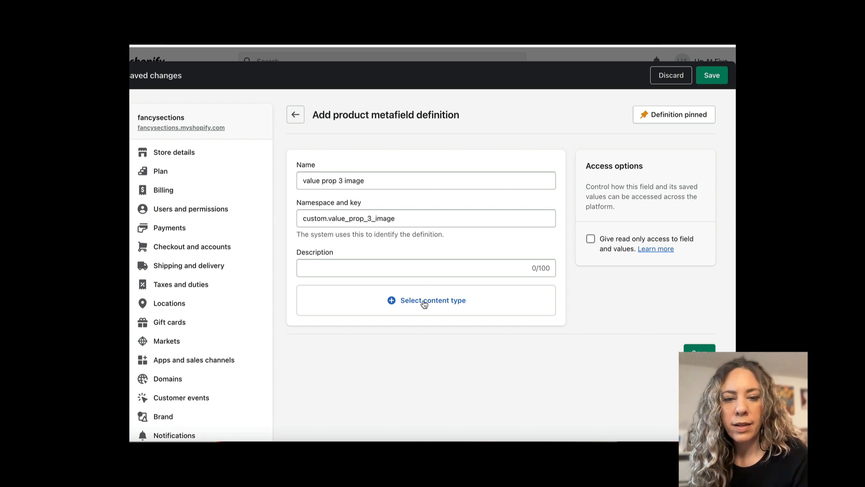
Give the value prop 3 image definition the File content type, accept only images without videos, and save it.
click(424, 305)
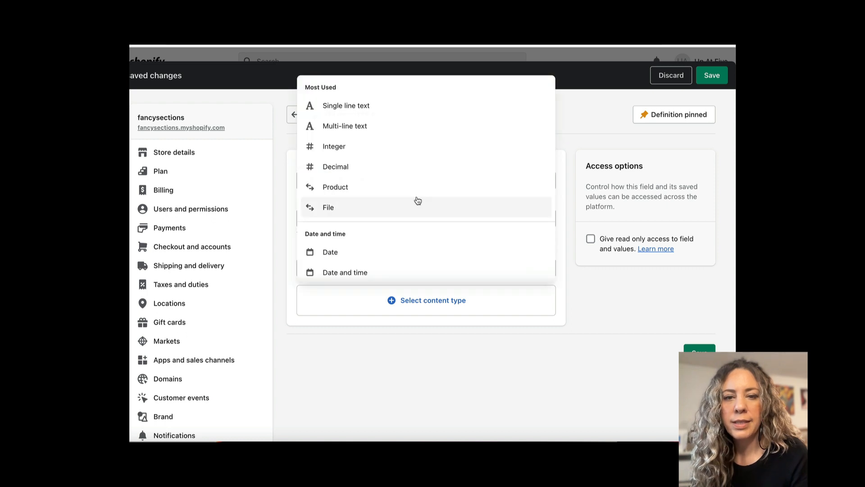
scroll(415, 199, down, 1)
click(333, 185)
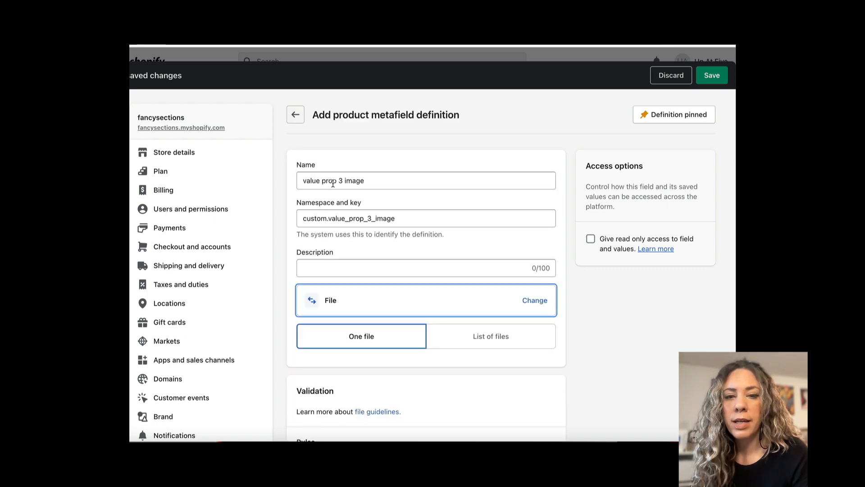
scroll(401, 276, down, 5)
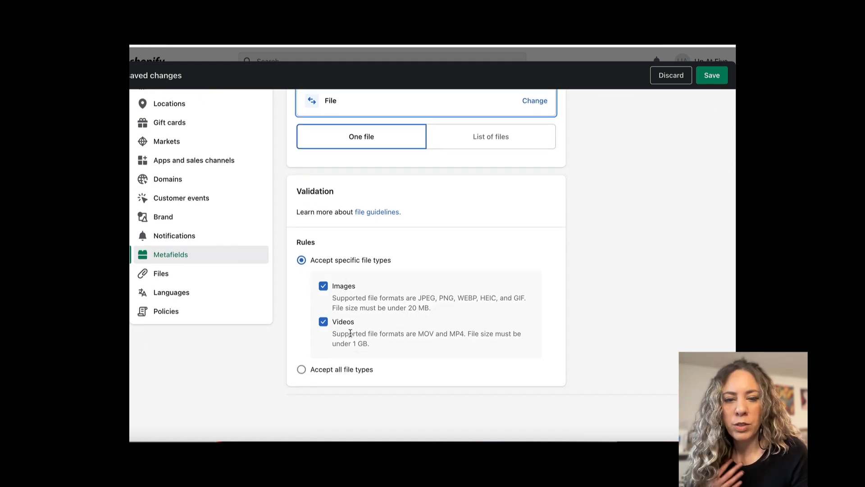
click(323, 321)
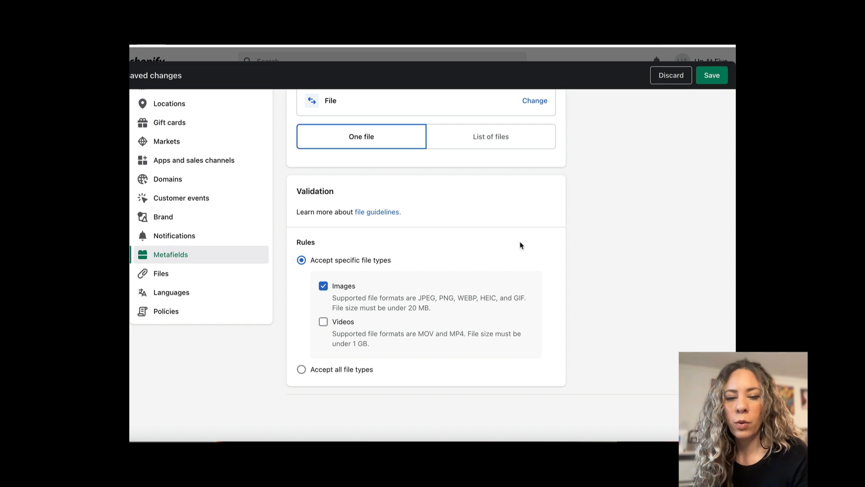
scroll(520, 245, up, 2)
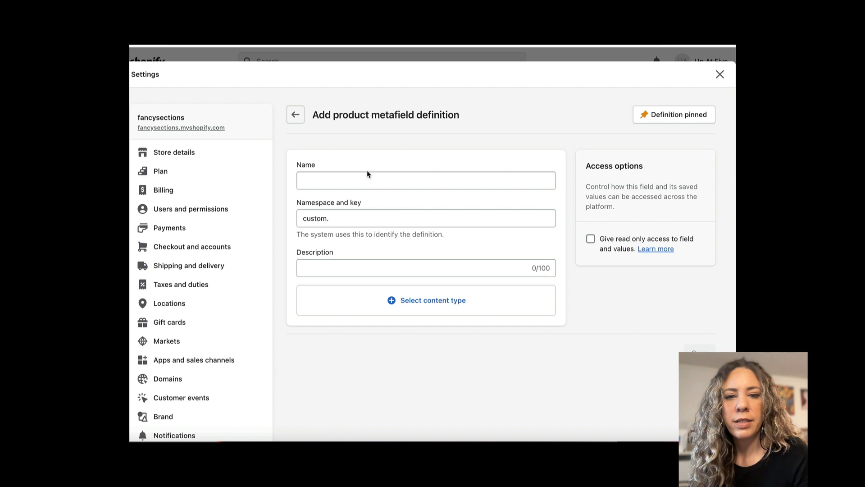
Name a new product metafield definition value prop 3 and describe it as "Text for 3rd Value prop".
click(367, 175)
text(value prop 3)
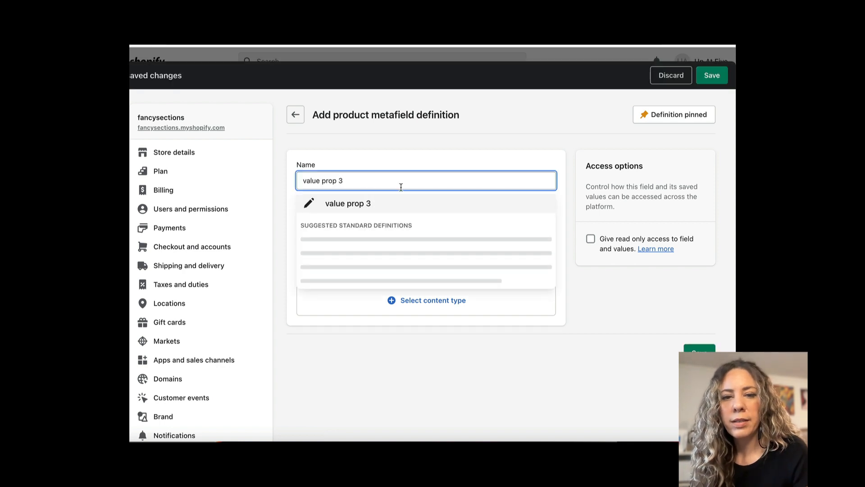
click(408, 300)
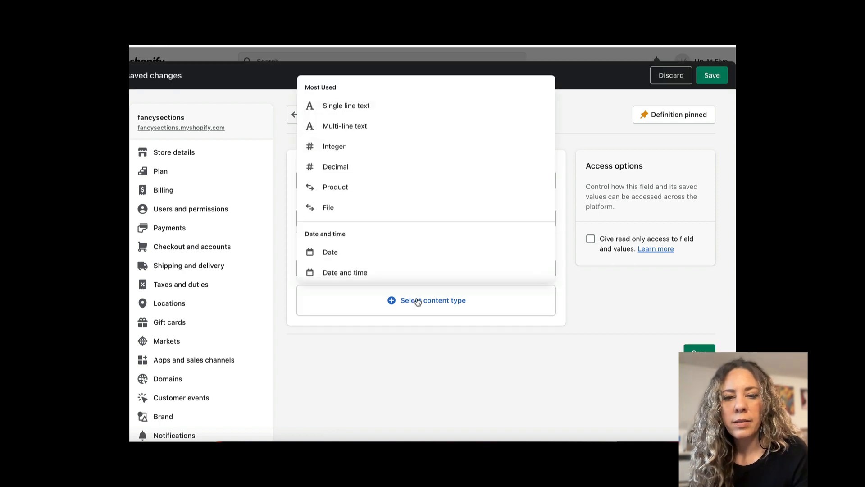
click(474, 343)
click(315, 267)
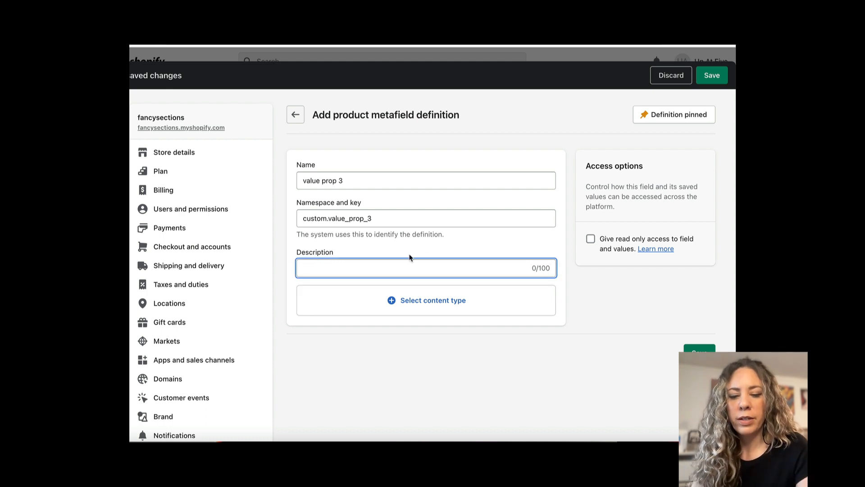
text(Text for 3rd Value prop)
Set the value prop 3 definition's content type to Single line text with one value and save it.
click(432, 299)
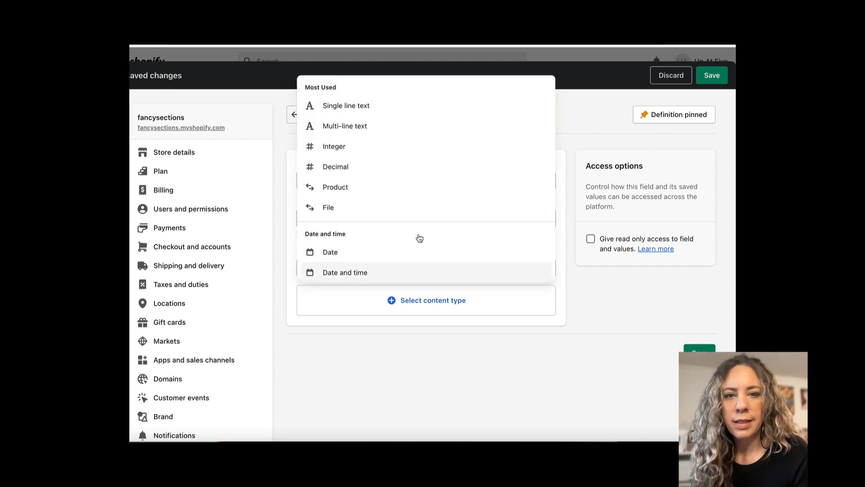
click(353, 108)
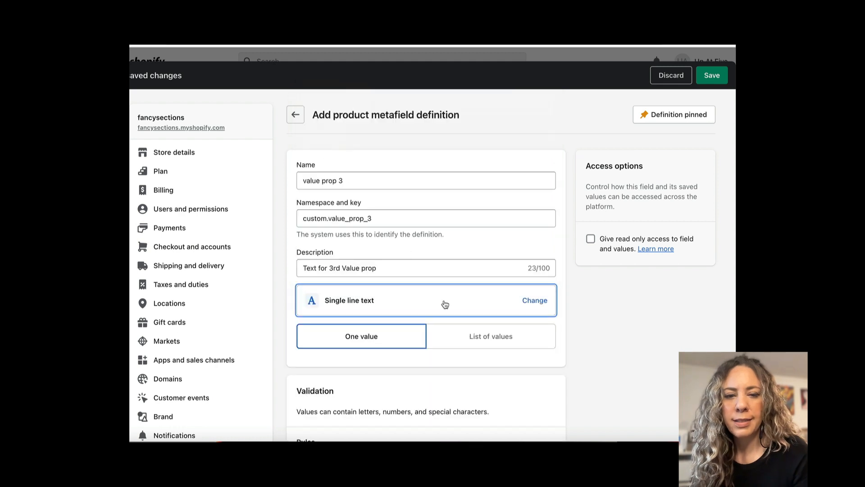
scroll(443, 302, down, 3)
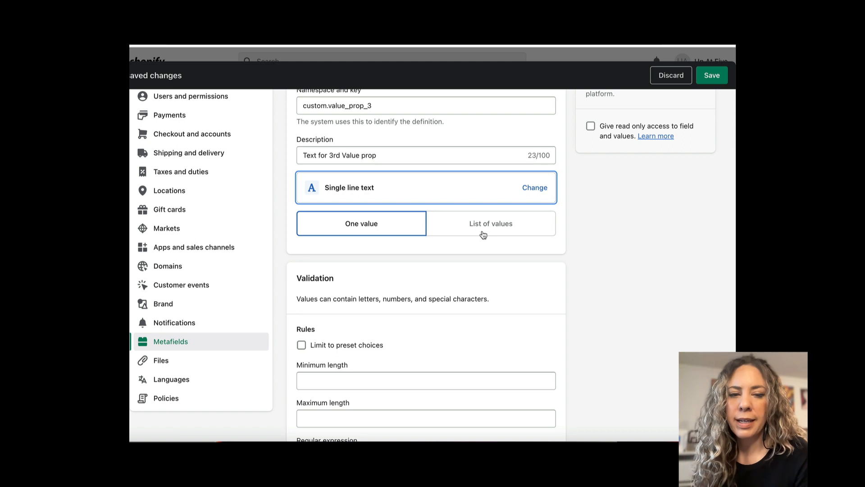
scroll(483, 235, down, 3)
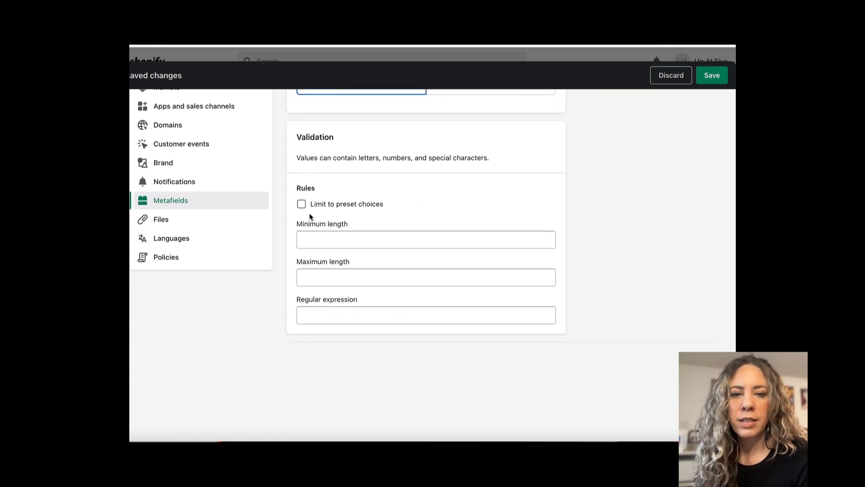
scroll(418, 241, up, 5)
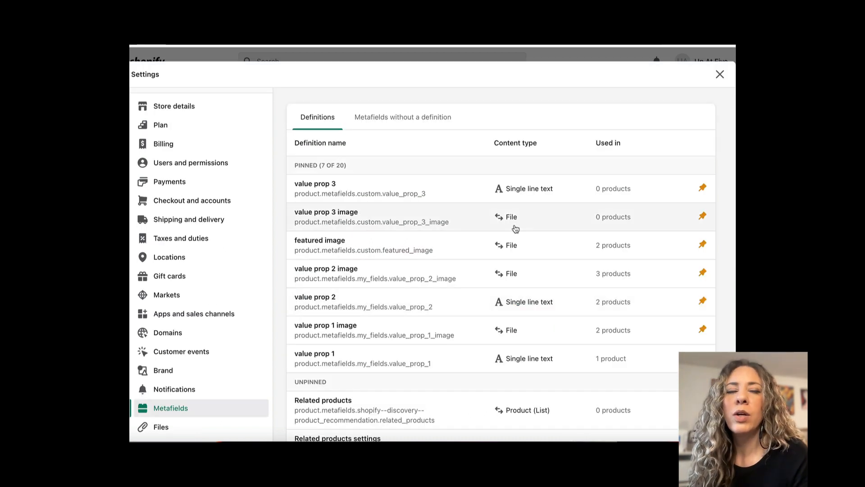
scroll(515, 228, up, 1)
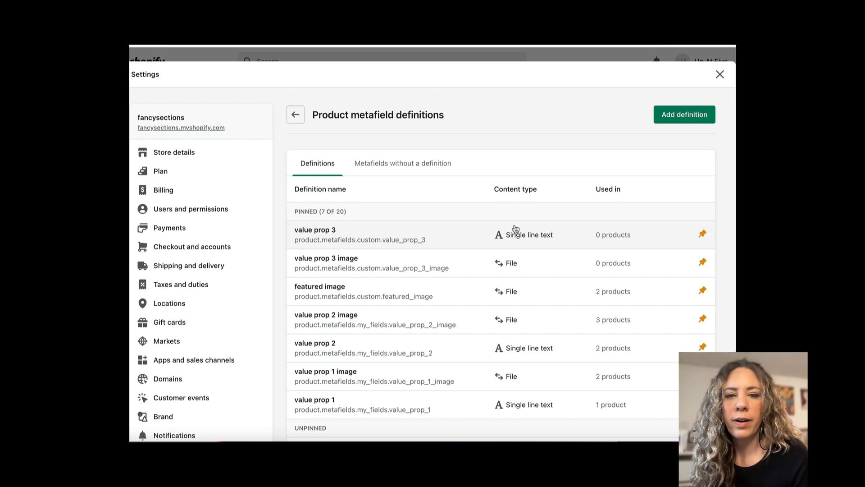
Add a product metafield definition named Collection text with the Single line text content type and save it.
click(681, 115)
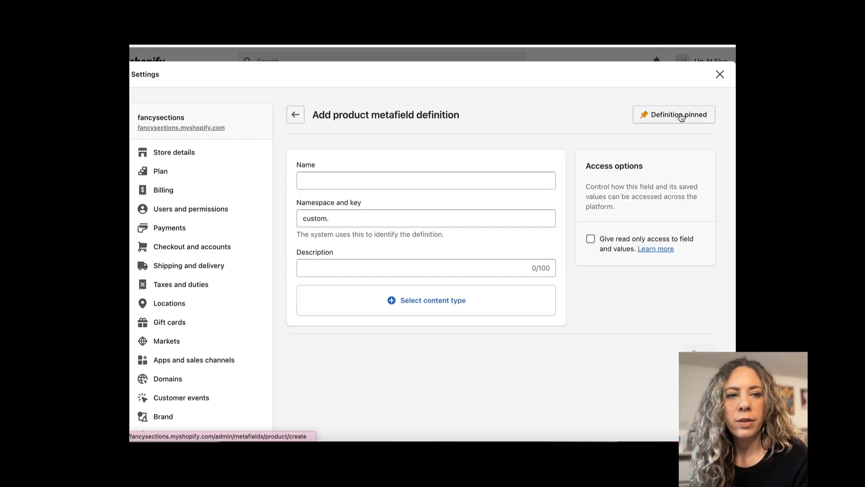
text(Collection text)
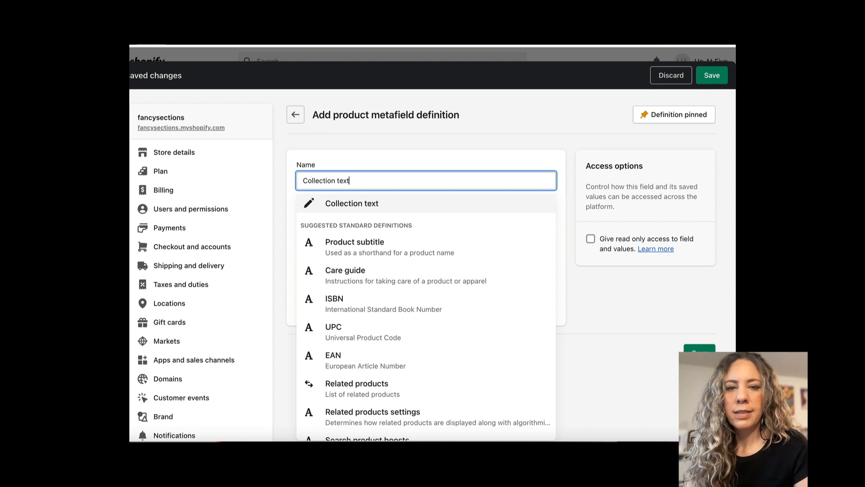
click(381, 205)
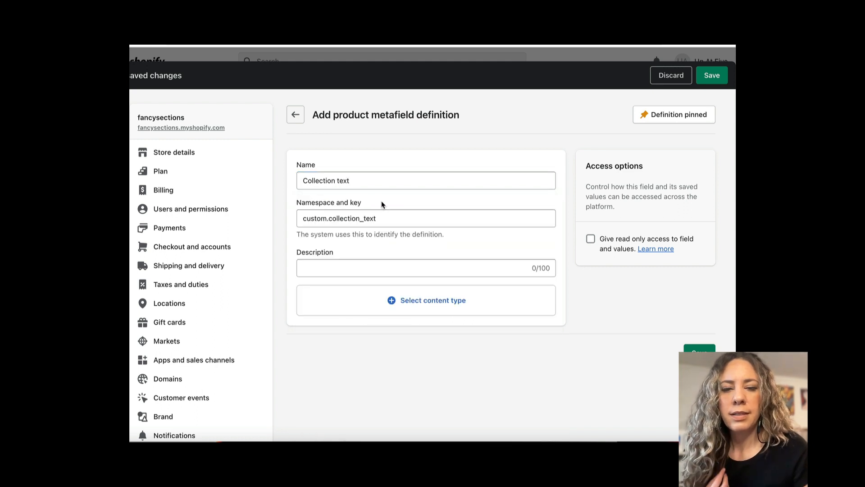
click(418, 301)
click(353, 107)
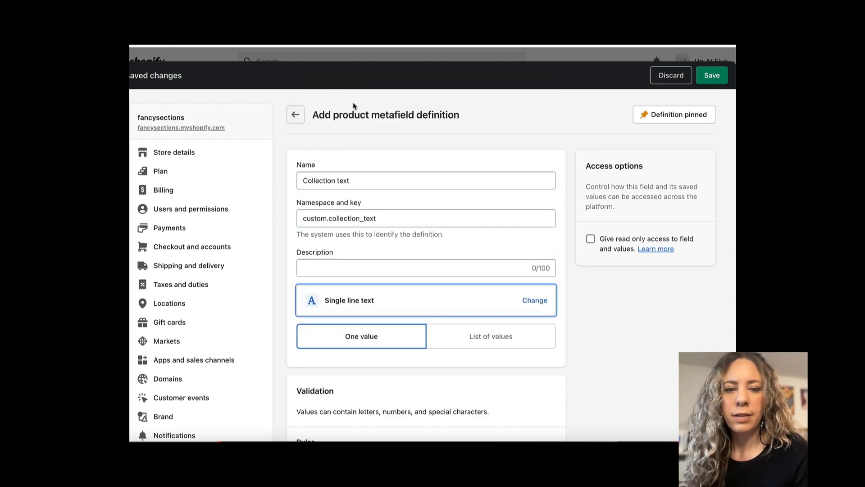
click(712, 75)
Add a product metafield definition named Collection url with the URL content type and save it.
click(692, 118)
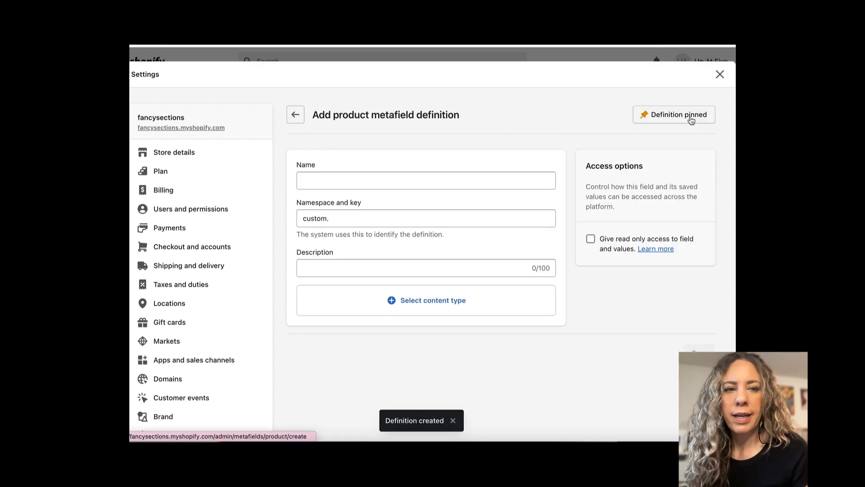
click(392, 181)
text(Collection url)
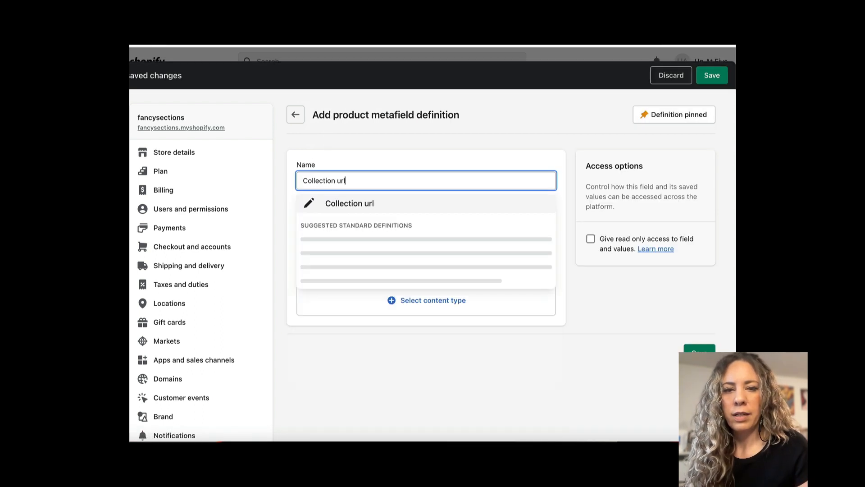
click(373, 209)
click(410, 300)
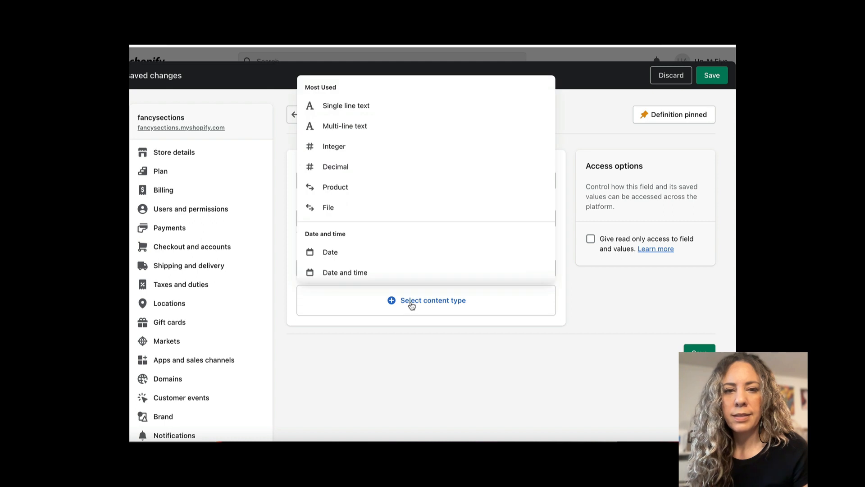
scroll(412, 209, down, 10)
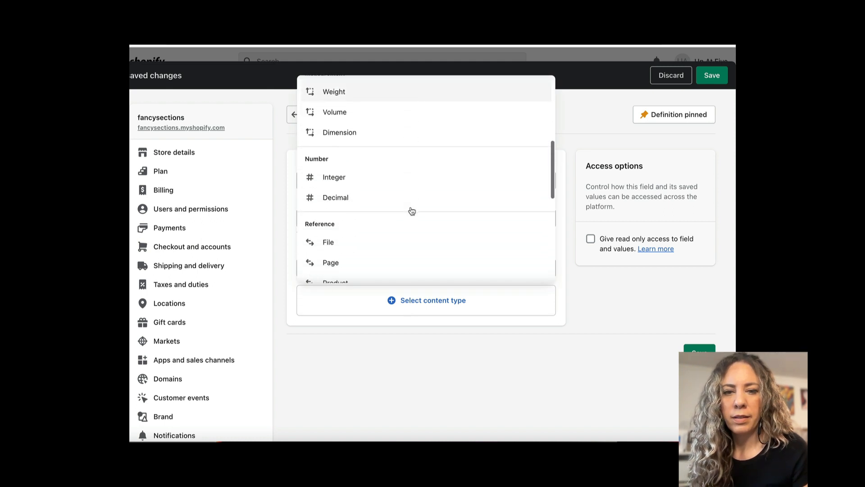
click(360, 239)
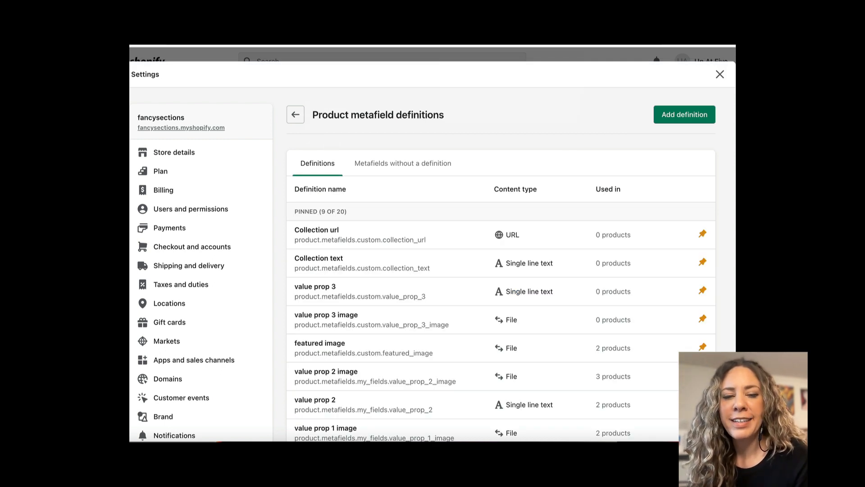
Leave the metafield settings, select all six Converse products in the product list and open them for bulk editing.
click(720, 75)
click(423, 174)
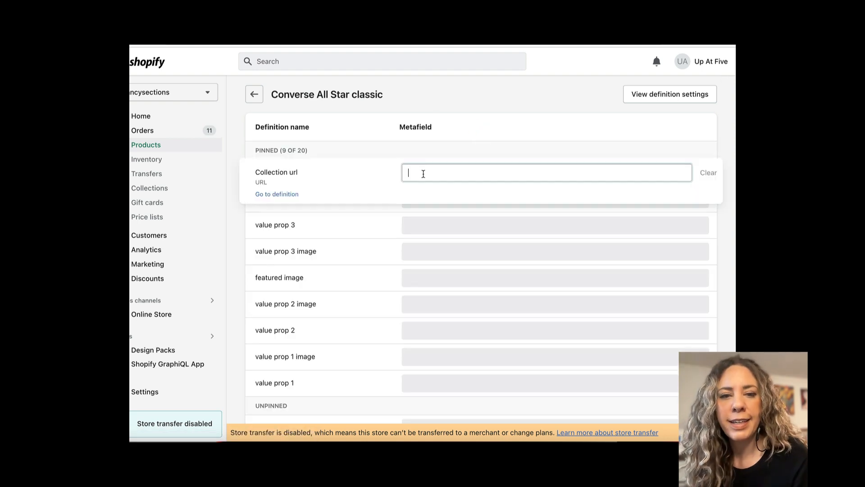
click(441, 101)
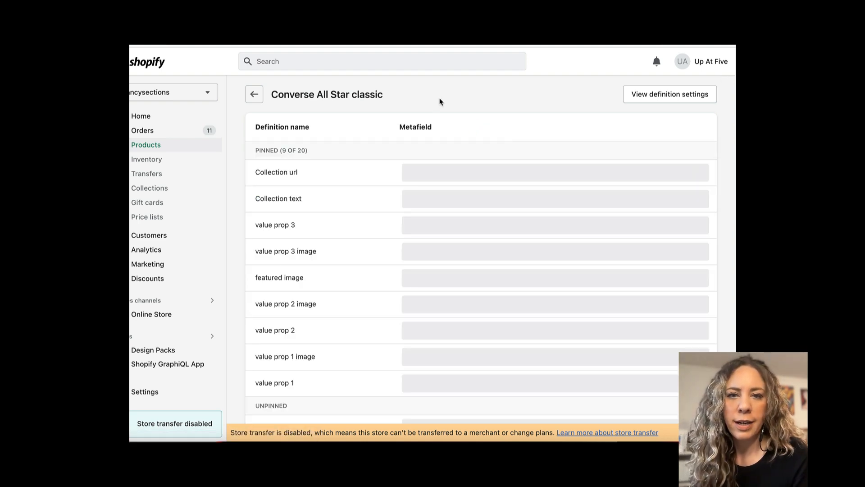
click(254, 95)
click(255, 95)
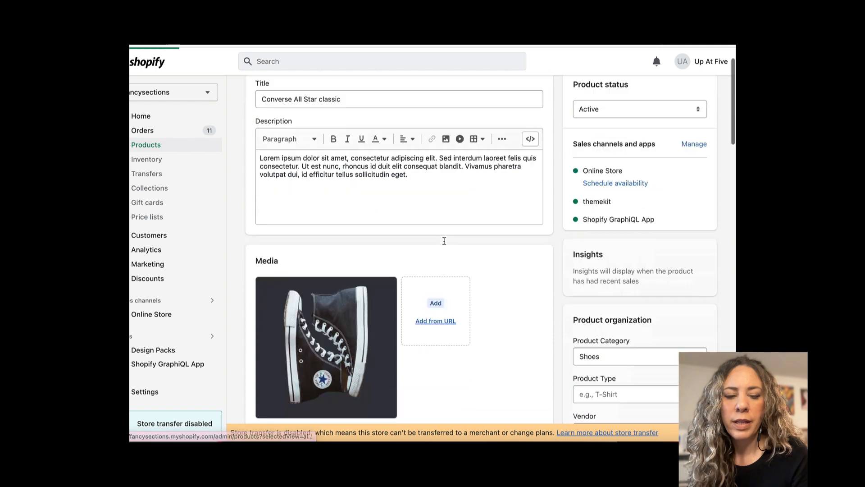
click(251, 178)
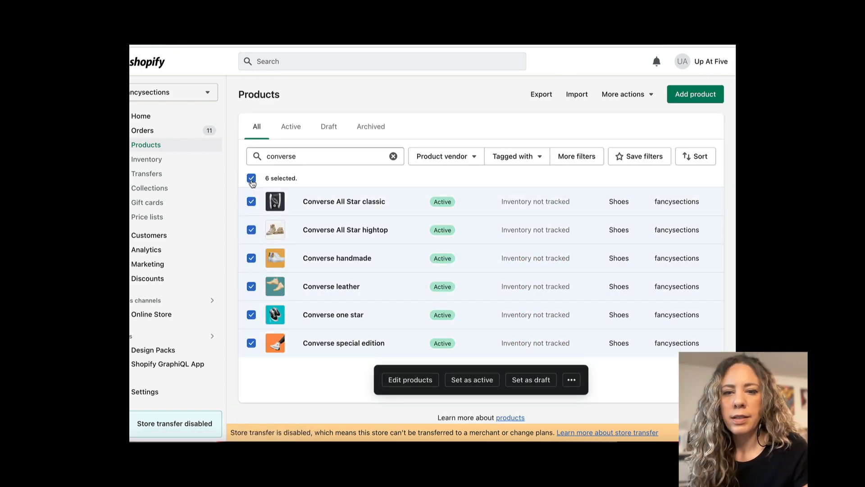
click(420, 381)
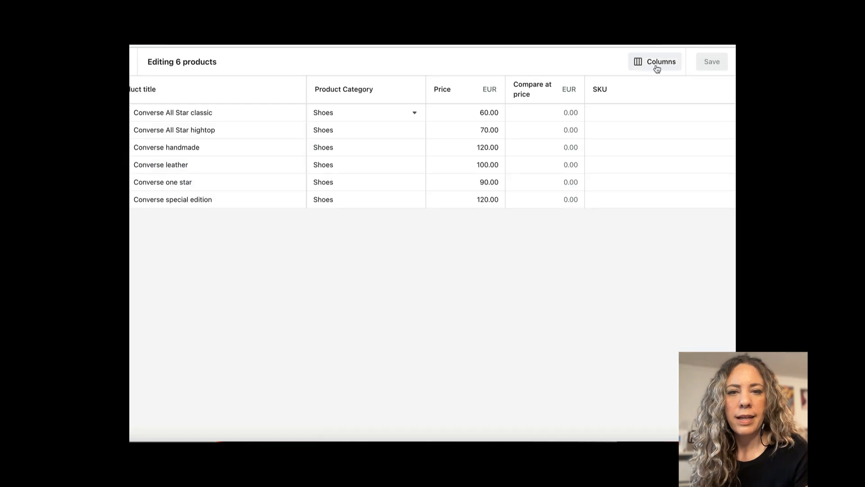
Show the Collection url, Collection text, value prop 3, value prop 3 image and featured image metafield columns in the bulk editor.
click(660, 63)
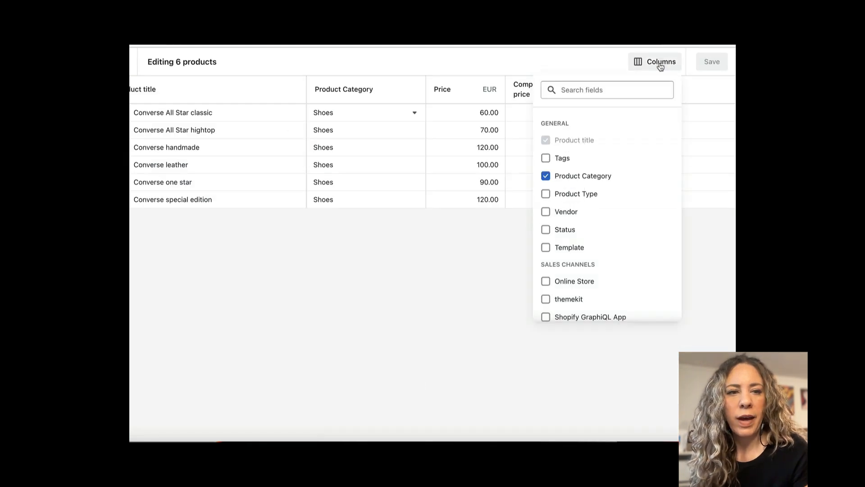
scroll(627, 244, down, 10)
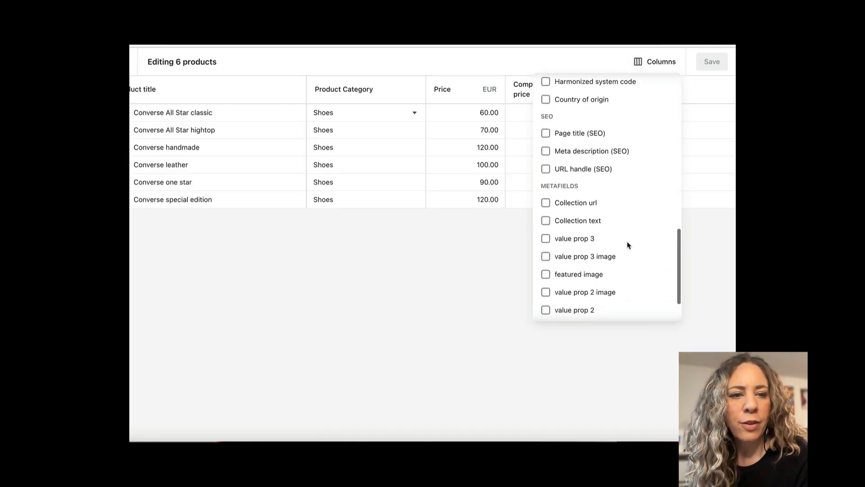
click(545, 167)
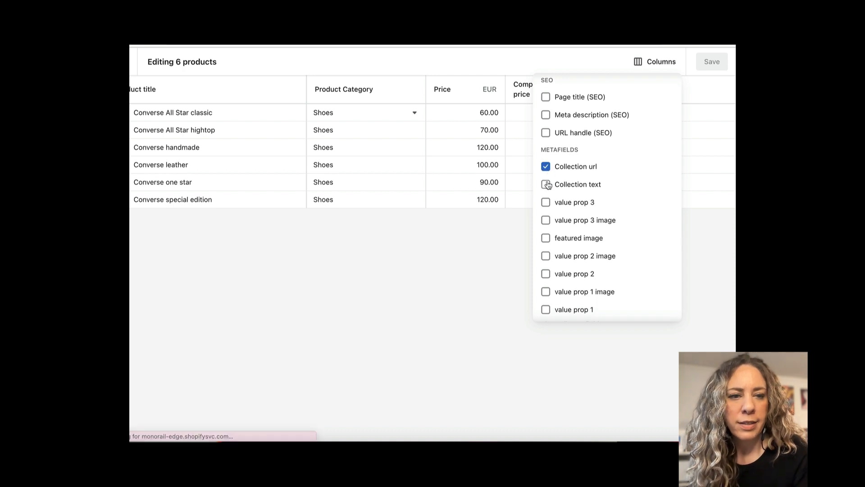
click(546, 185)
click(545, 202)
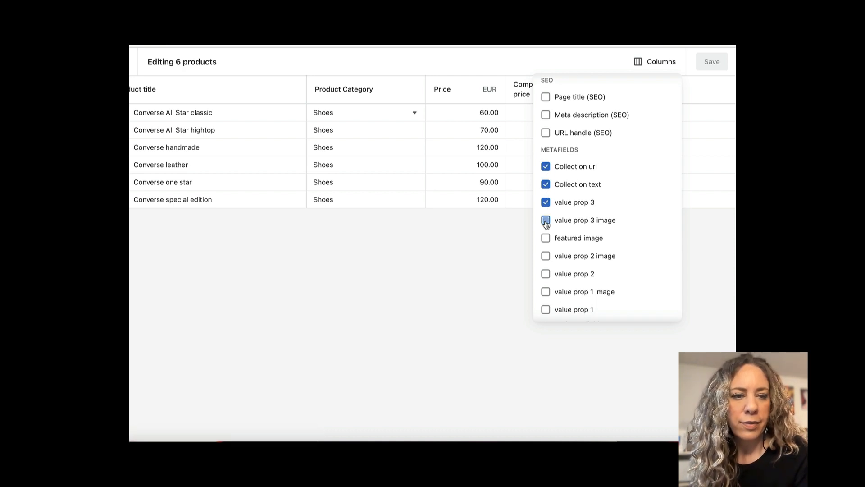
click(546, 220)
click(545, 238)
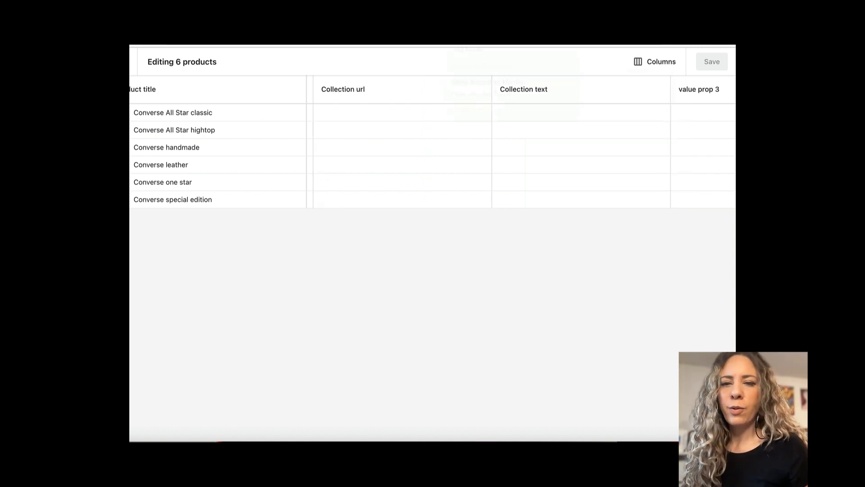
click(347, 112)
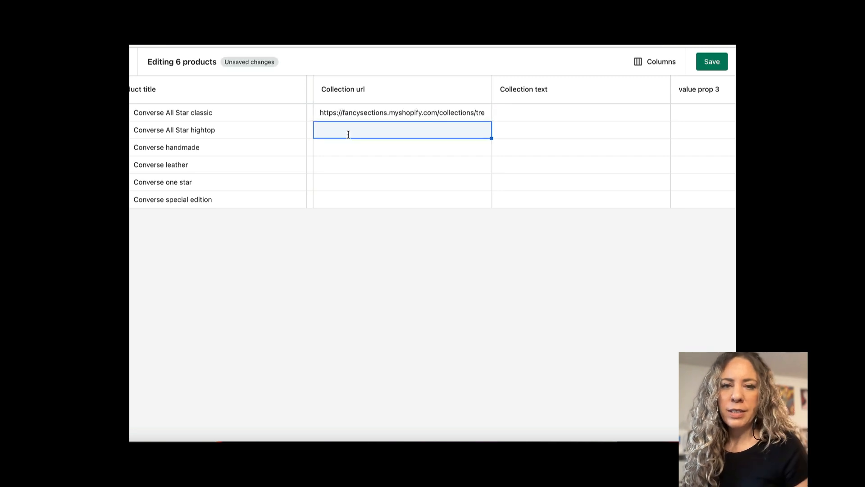
click(347, 126)
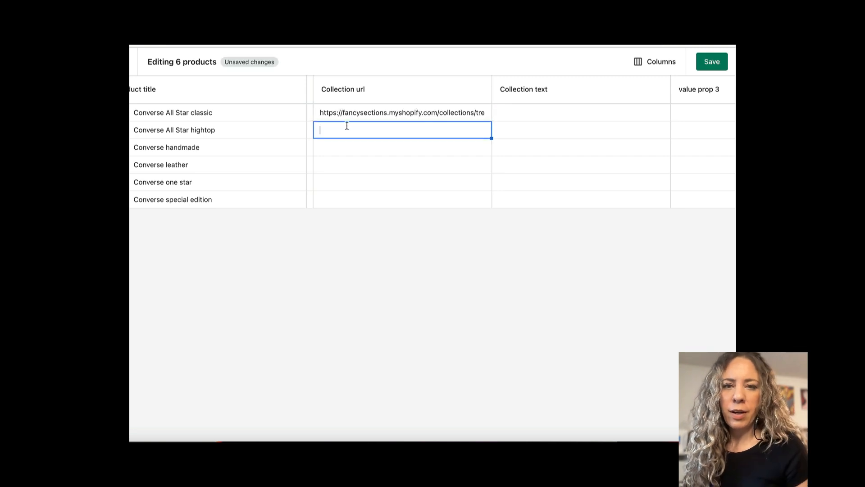
text(https://fancysections.myshopify.com/collections/trench-coats)
click(345, 146)
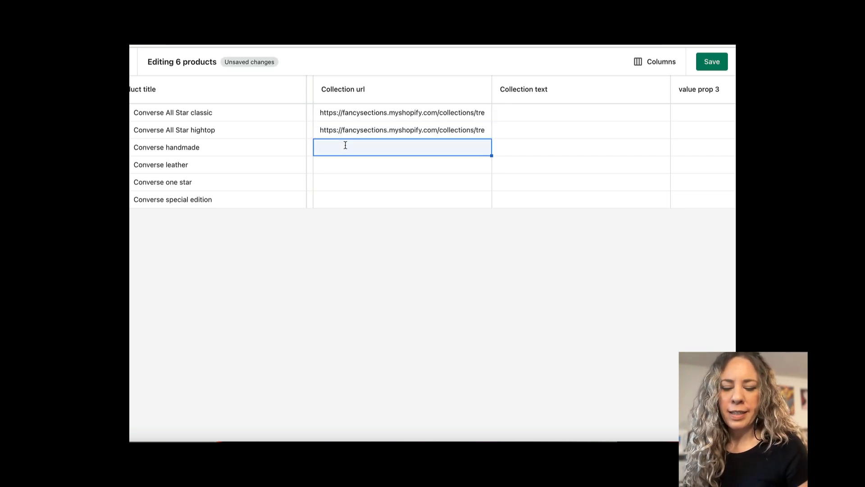
text(https://fancysections.myshopify.com/collections/trench-coats)
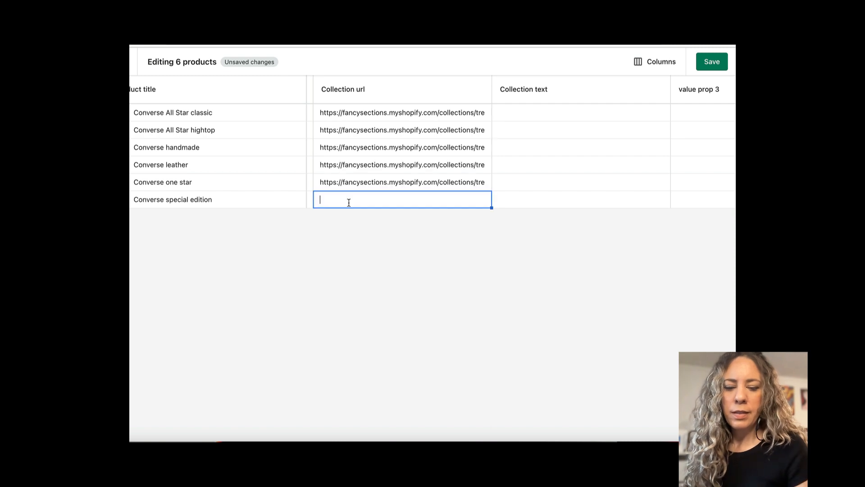
text(https://fancysections.myshopify.com/collections/trench-coats)
Set Collection text to Classics for All Star classic, All Star hightop and one star, Specialty for handmade and special edition, and Leather for leather.
click(538, 109)
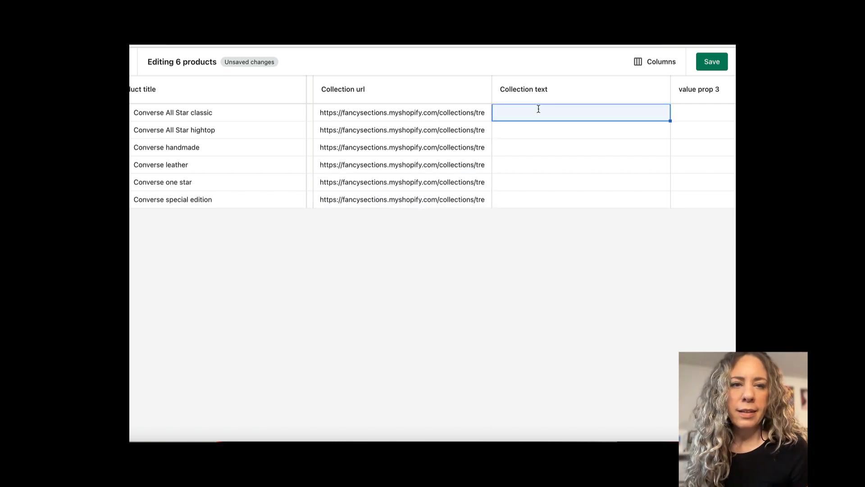
click(534, 112)
text(Classics)
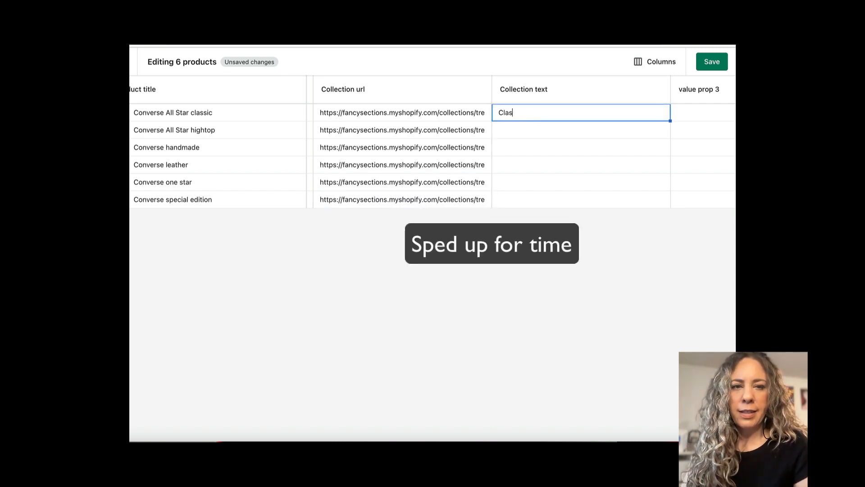
key(Return)
text(Classics)
key(Return)
text(Specialty)
key(Return)
text(Leather)
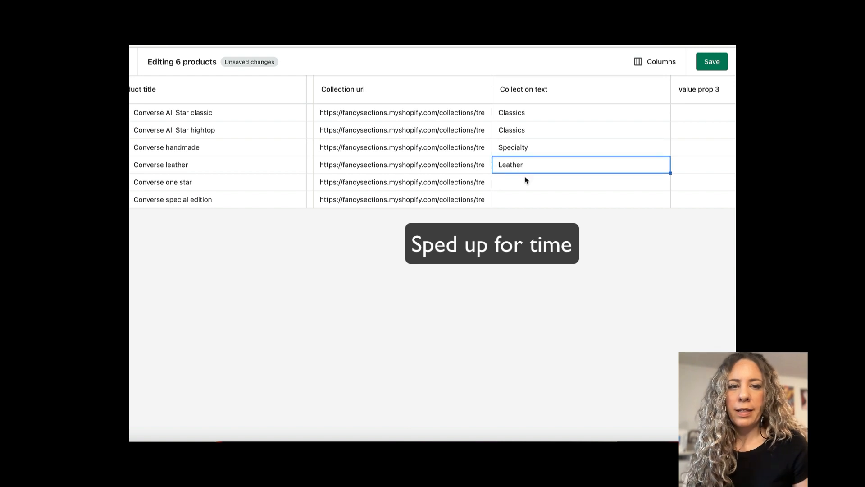
key(Return)
text(Classics)
key(Return)
text(Specialty)
Set value prop 3 to Quality Stitching for Converse All Star classic, All Star hightop, leather and one star.
scroll(480, 126, right, 5)
click(480, 115)
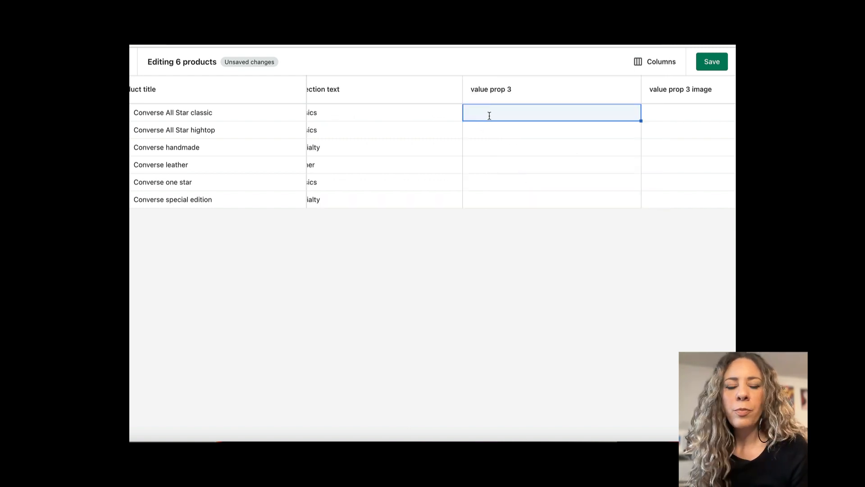
click(495, 112)
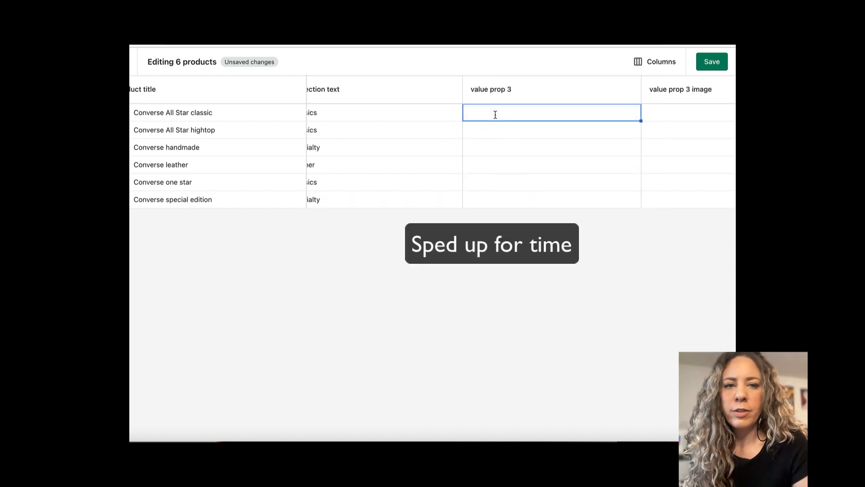
text(Quality Stitching)
key(ctrl+a)
key(ctrl+c)
key(Return)
key(ctrl+v)
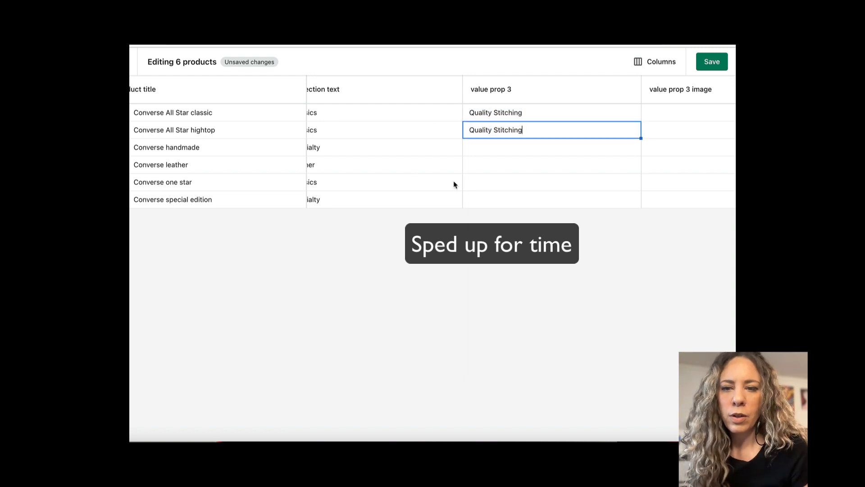
double_click(550, 180)
key(super+v)
click(510, 167)
click(488, 163)
key(super+v)
Set value prop 3 to Unique Design for Converse handmade and Converse special edition.
double_click(503, 147)
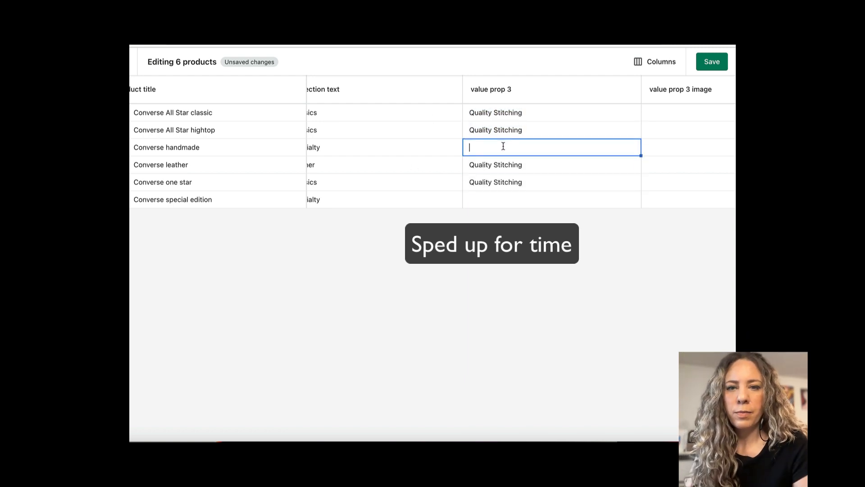
text(Unique Design)
click(552, 200)
text(Unique Design)
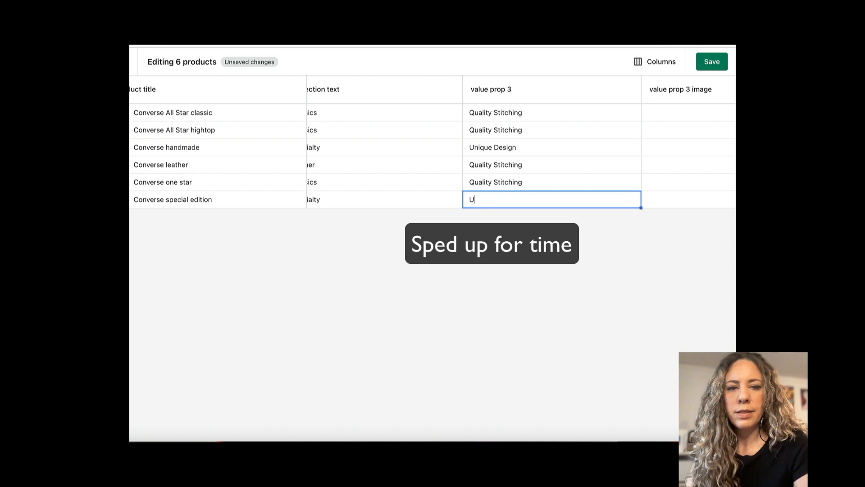
Assign noun-fabric-swatch-2615760.png as the value prop 3 image for Converse All Star classic and All Star hightop.
scroll(582, 180, right, 2)
click(583, 114)
scroll(583, 115, right, 2)
click(582, 114)
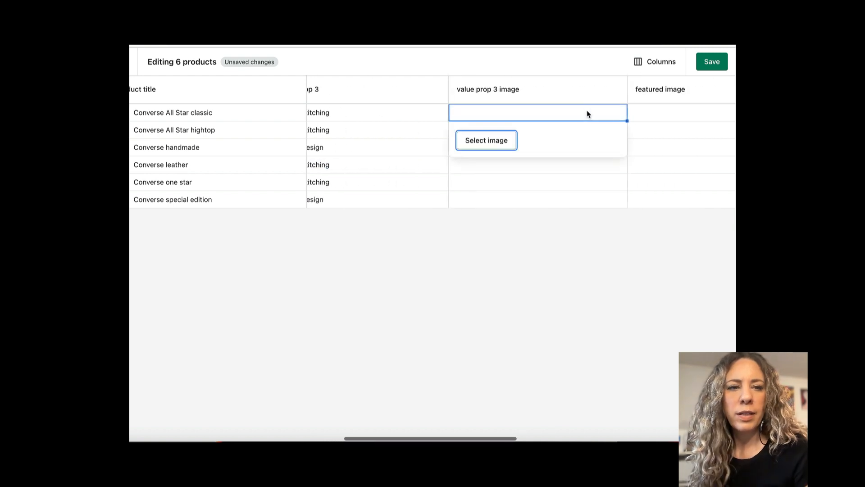
click(497, 144)
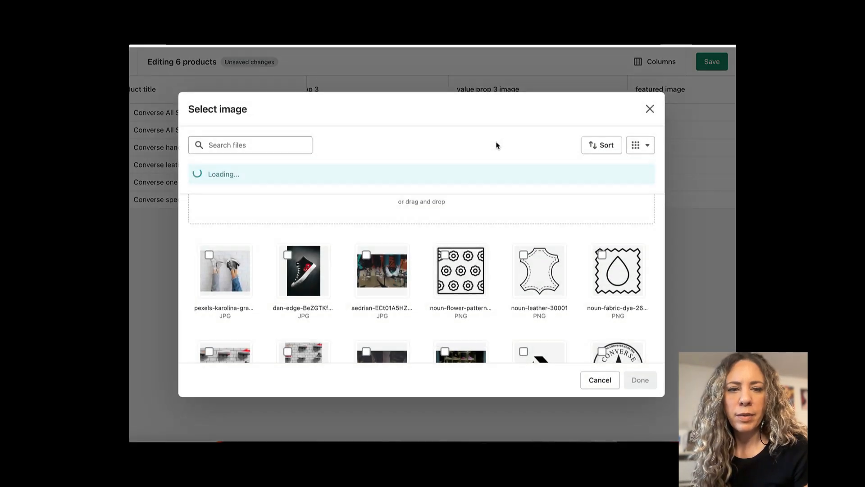
scroll(229, 323, down, 3)
click(228, 323)
click(640, 380)
click(494, 189)
double_click(497, 131)
click(497, 160)
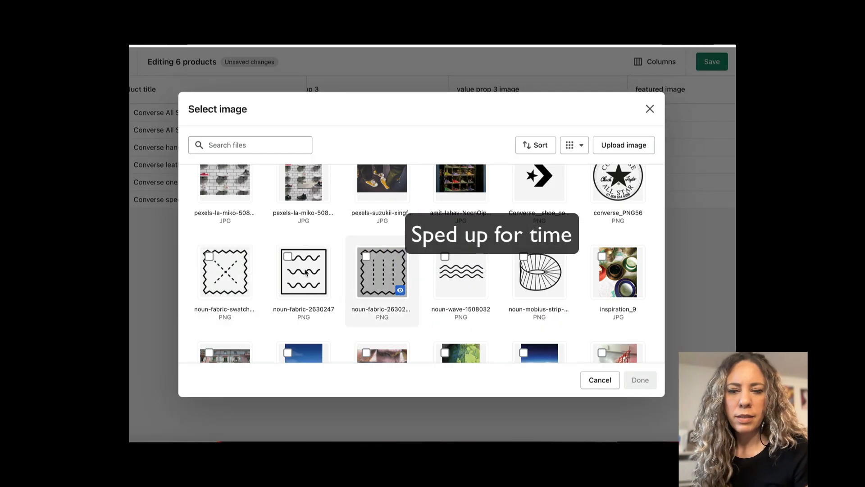
click(227, 279)
click(642, 381)
Assign noun-fabric-swatch-2615760.png as the value prop 3 image for Converse handmade, leather, one star and special edition.
click(497, 177)
scroll(440, 264, down, 3)
click(226, 297)
click(640, 380)
double_click(498, 165)
click(497, 195)
scroll(334, 279, down, 3)
click(225, 326)
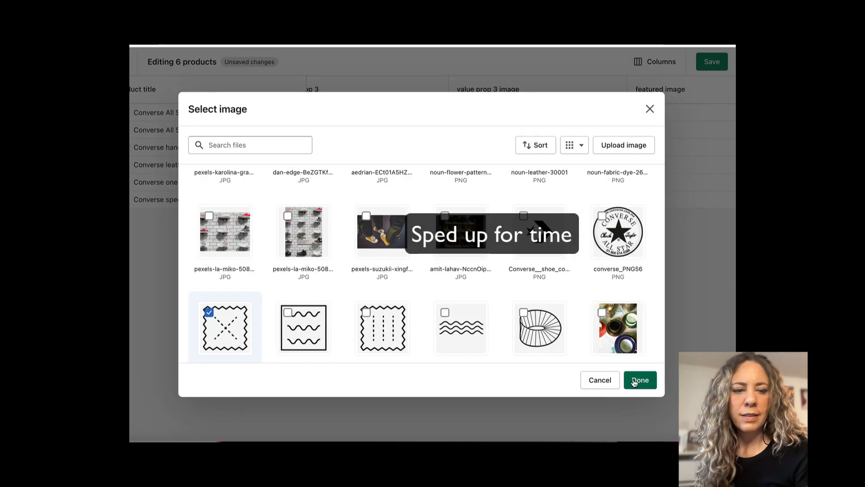
click(636, 381)
double_click(497, 199)
click(497, 230)
click(226, 314)
click(639, 379)
Change the value prop 3 image of Converse handmade and special edition to noun-flower-pattern-3651702.png and save the bulk edits.
double_click(559, 147)
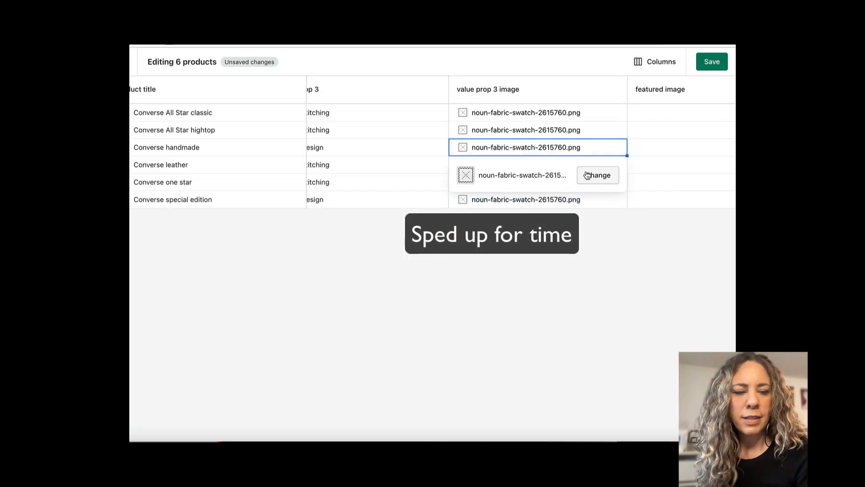
click(589, 175)
click(640, 380)
click(559, 200)
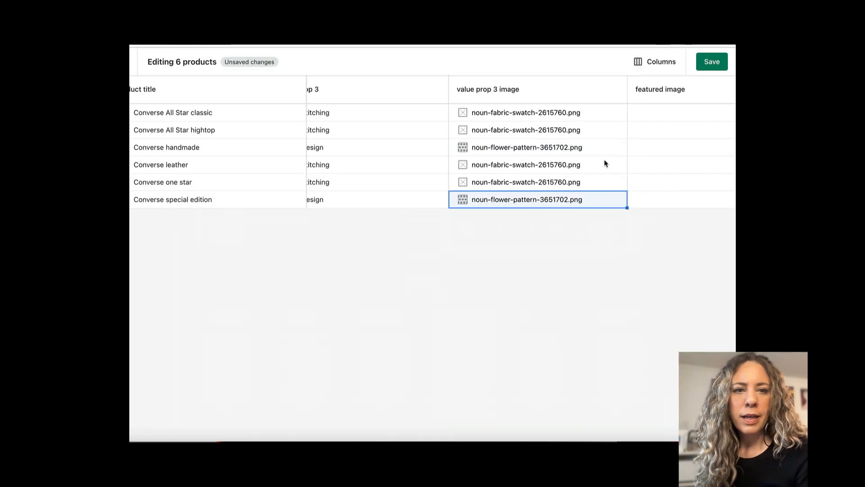
click(714, 62)
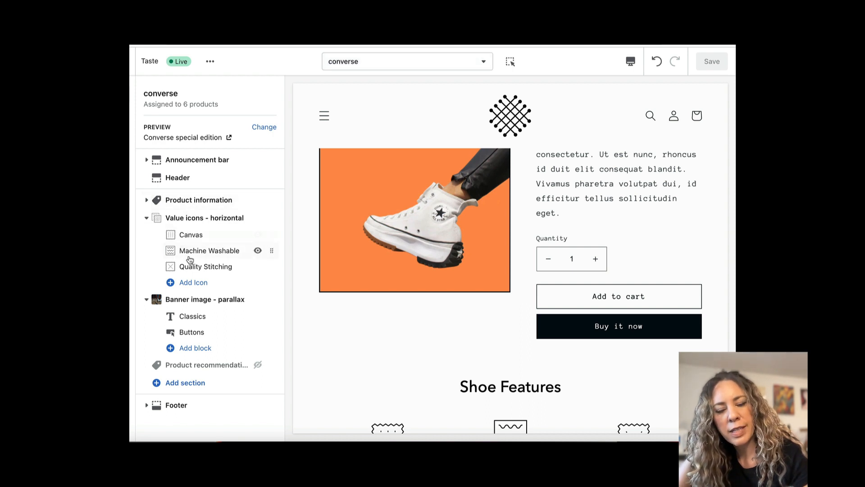
Connect the Canvas icon's image to the value prop 1 image metafield and save the template.
click(190, 235)
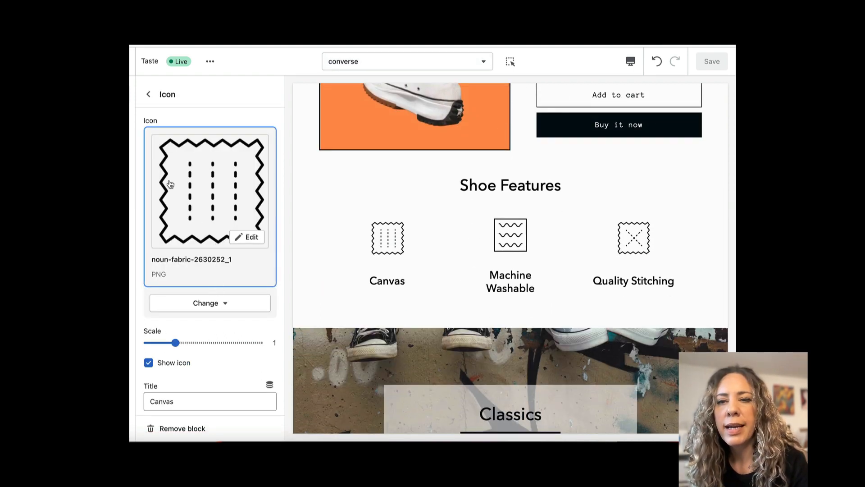
scroll(207, 212, down, 2)
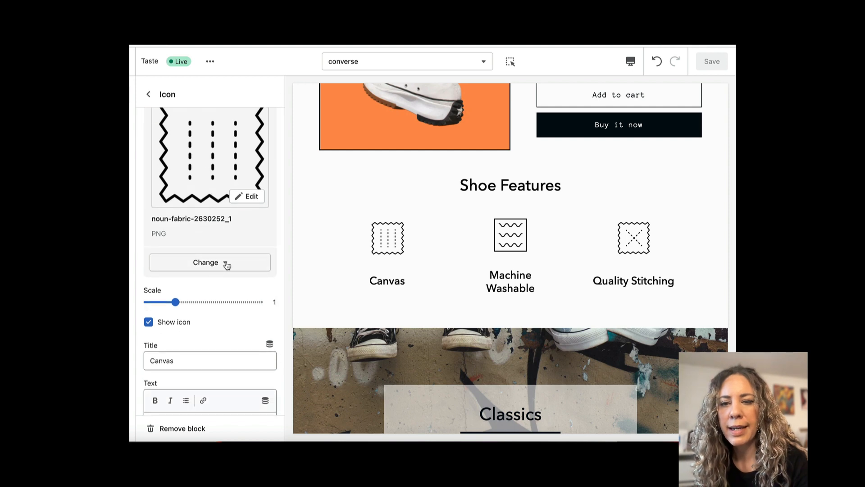
click(227, 264)
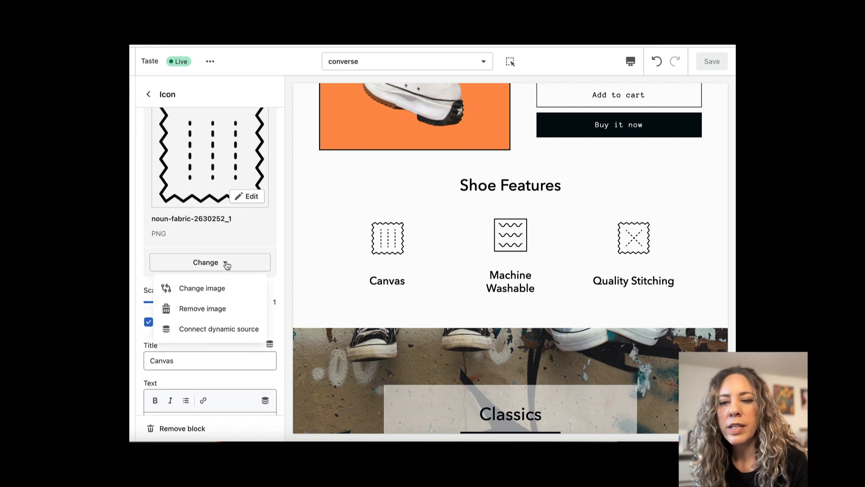
click(204, 329)
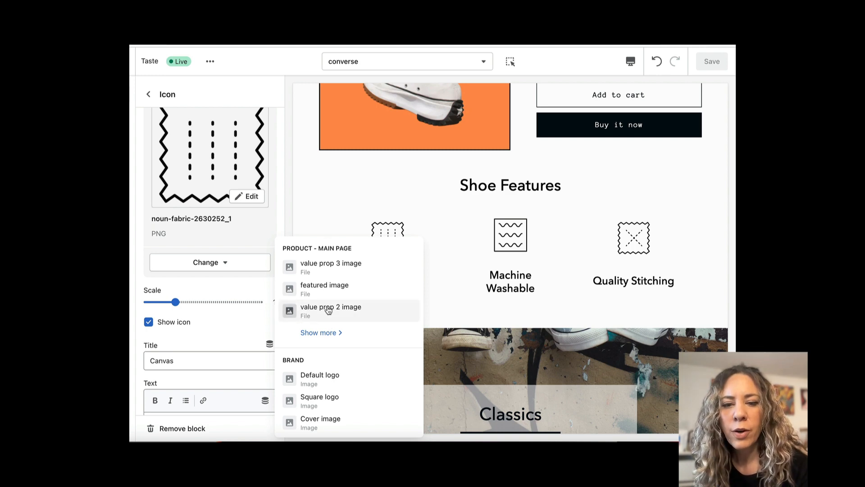
click(323, 333)
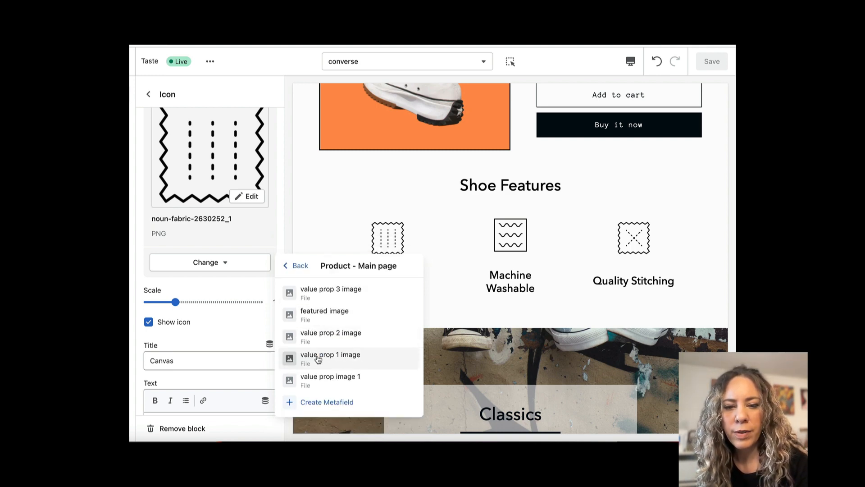
click(334, 358)
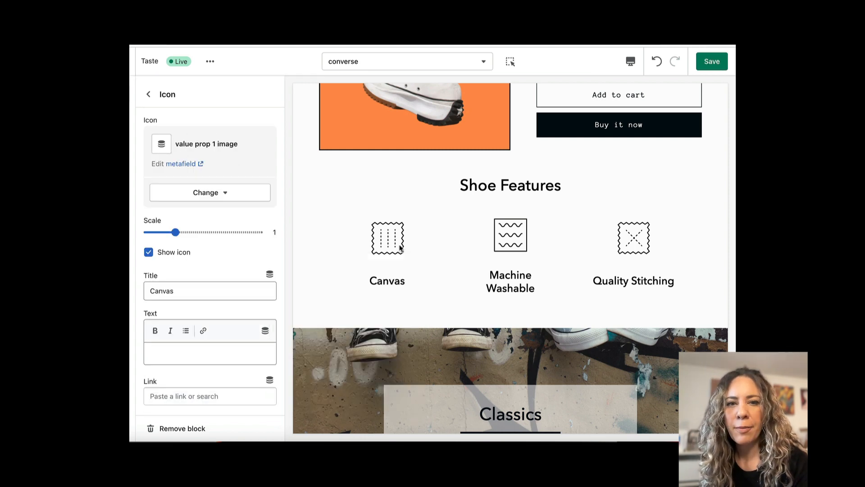
click(714, 61)
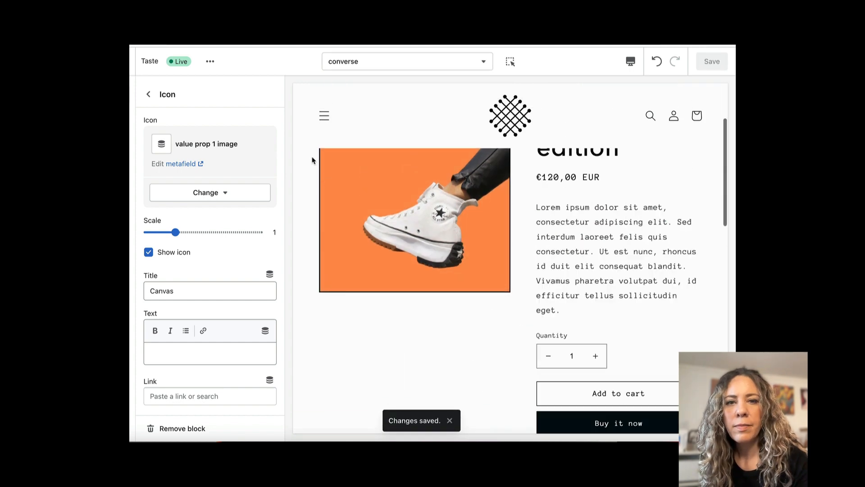
Preview the template with Converse leather and examine its Shoe Features icons.
click(149, 93)
click(264, 127)
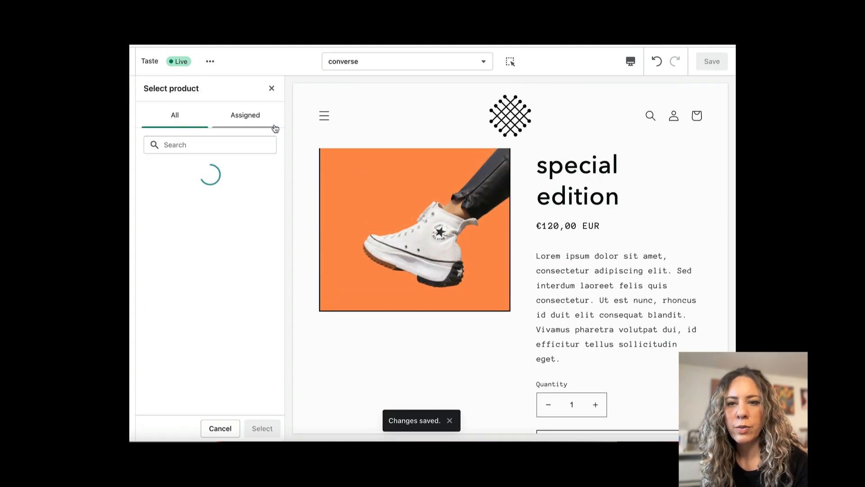
click(156, 145)
scroll(393, 236, down, 5)
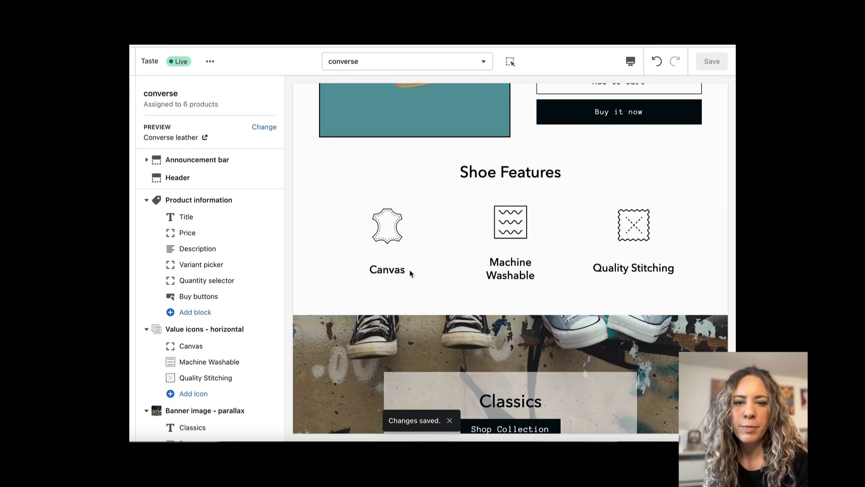
scroll(410, 274, up, 5)
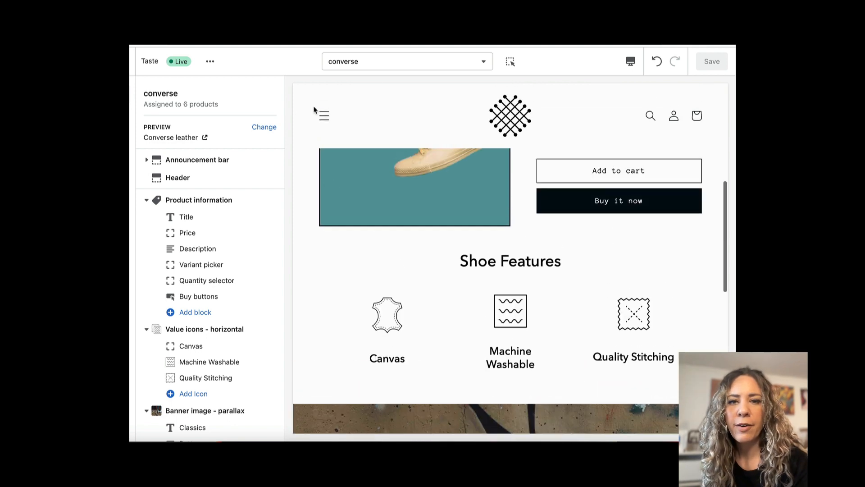
Preview the template with Converse All Star classic and examine its Shoe Features icons.
click(272, 127)
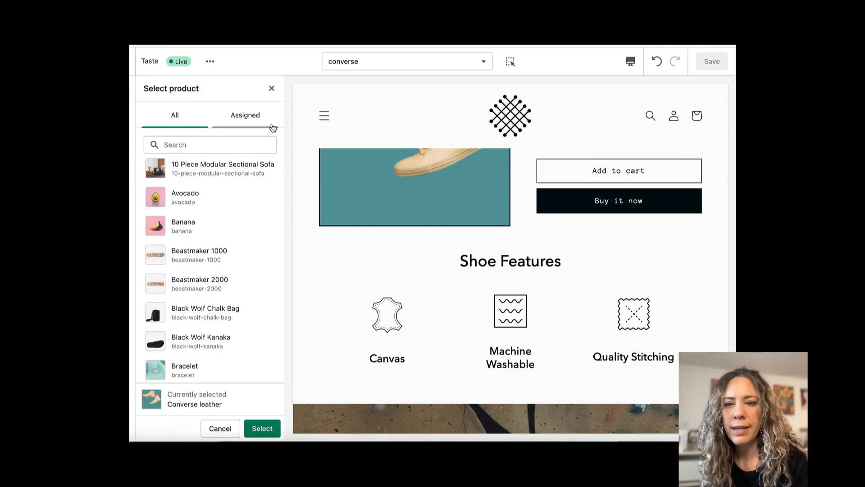
click(272, 123)
click(185, 228)
scroll(427, 283, down, 6)
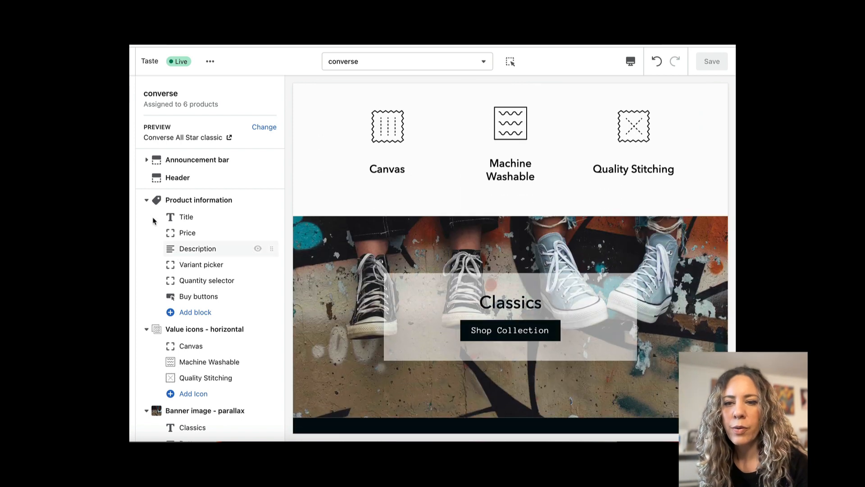
Insert the value prop 1 metafield into the Canvas icon's title and save the template.
click(147, 200)
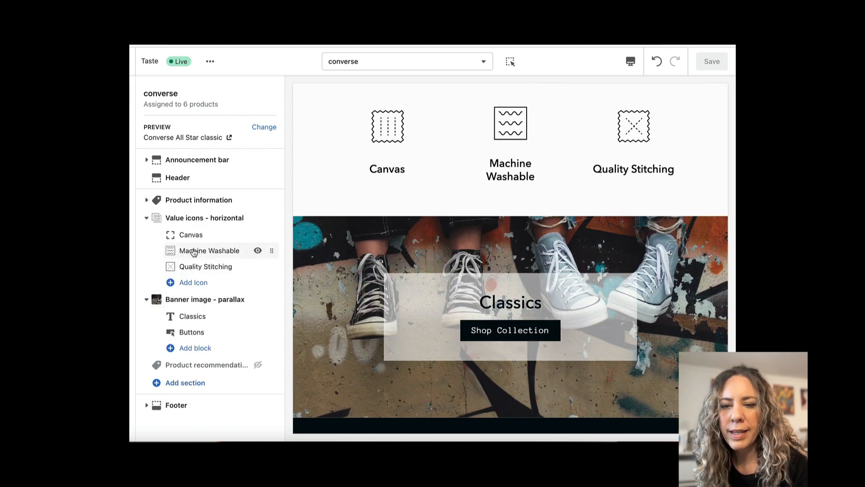
click(191, 235)
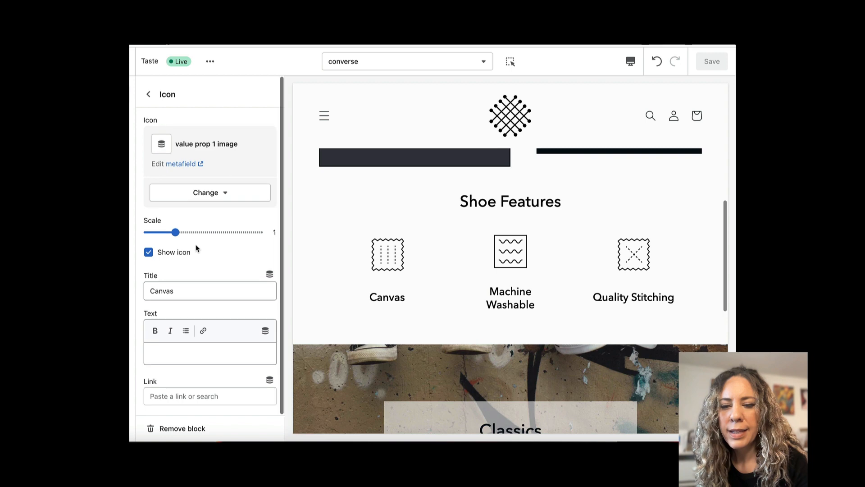
click(179, 290)
drag(180, 289, 139, 292)
click(190, 287)
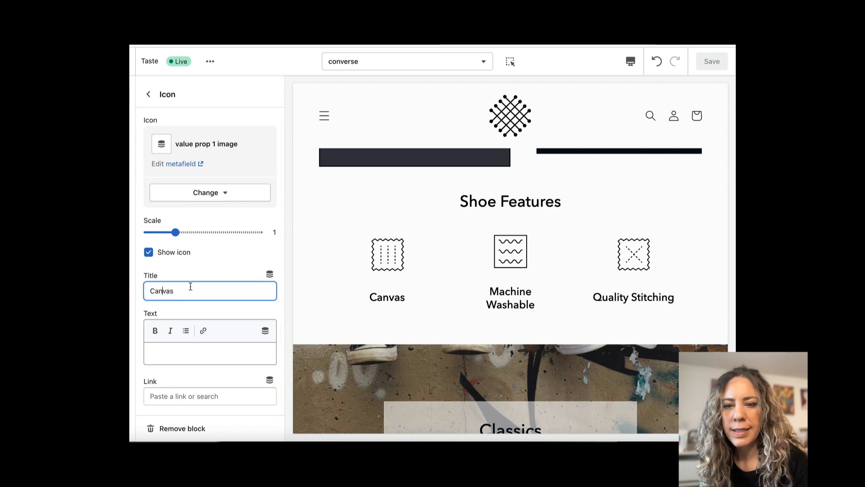
click(272, 274)
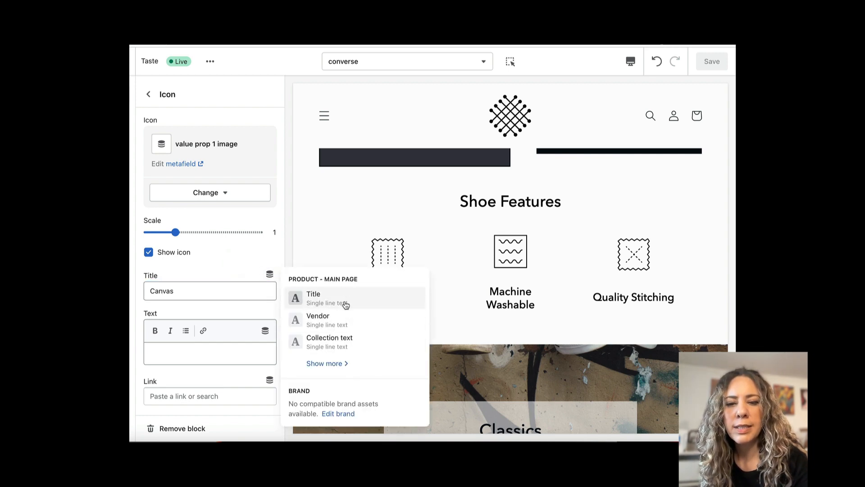
click(332, 364)
click(367, 288)
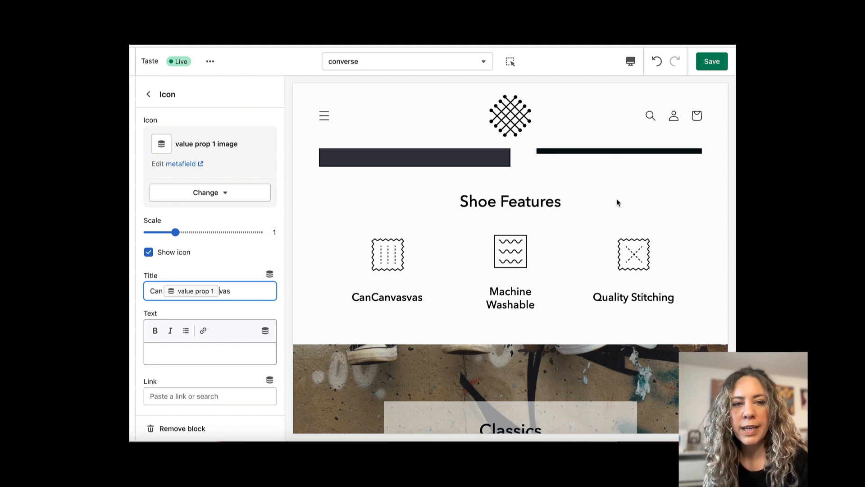
click(717, 61)
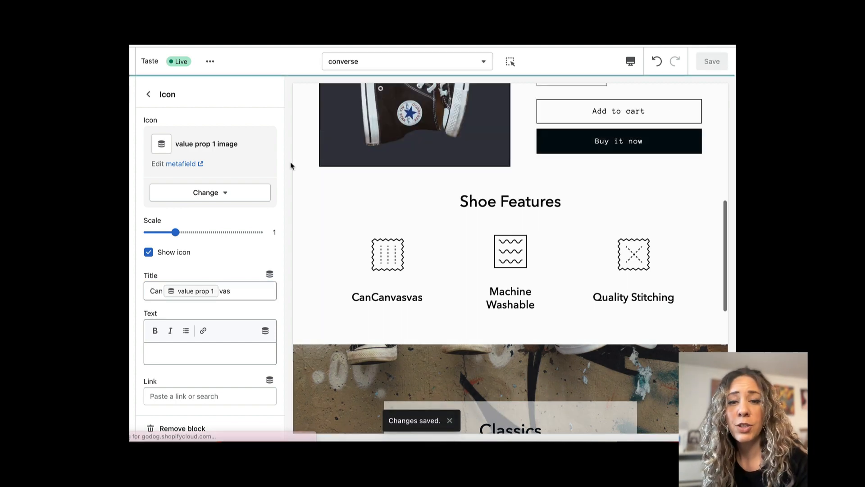
Preview the template with Converse leather and check the first icon's title under Shoe Features.
click(148, 94)
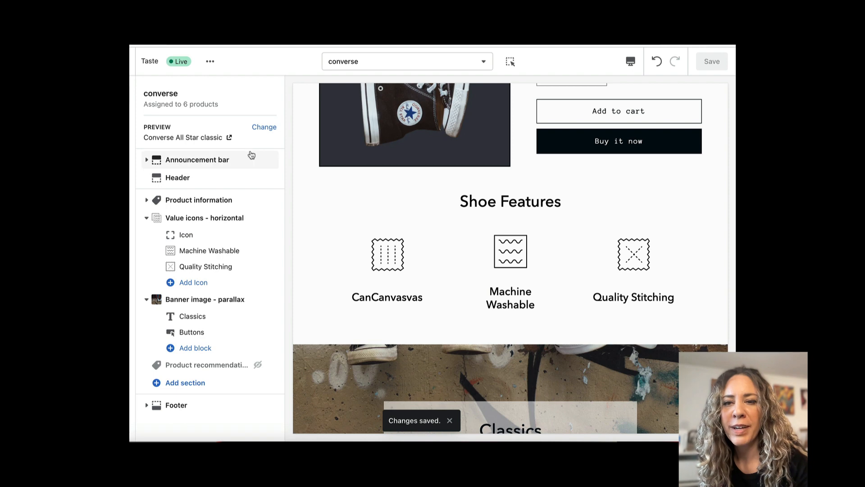
click(264, 127)
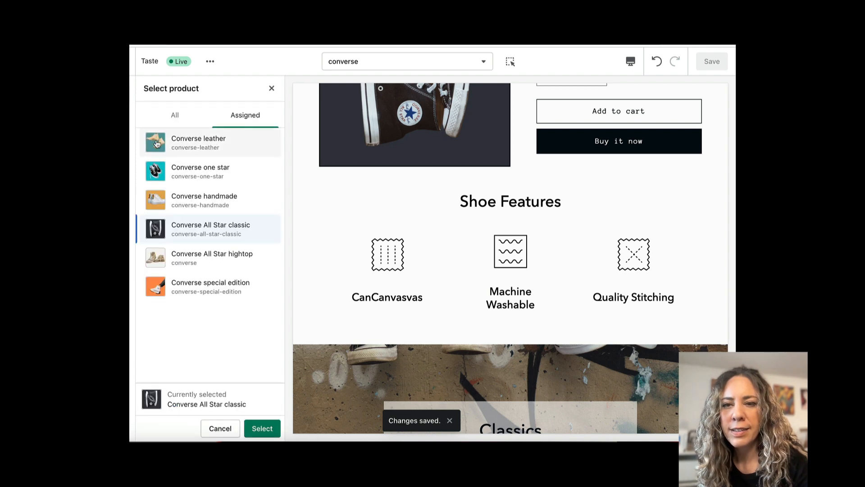
click(157, 143)
click(262, 428)
scroll(400, 240, down, 3)
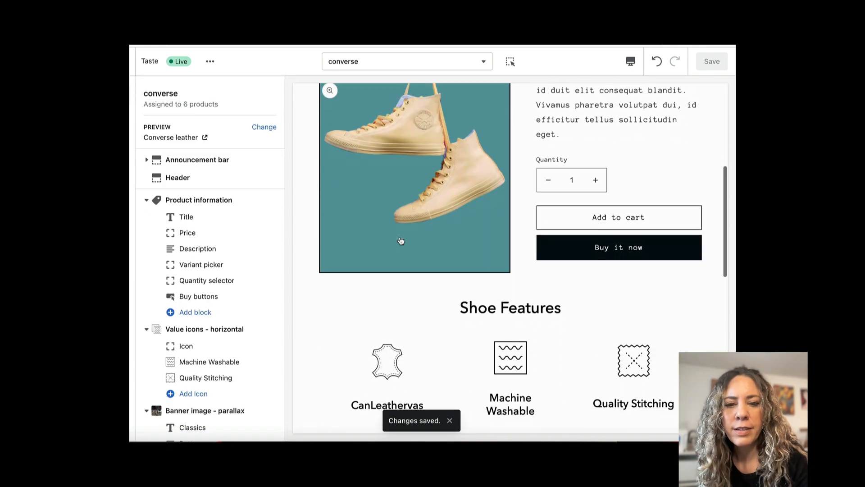
scroll(400, 239, down, 3)
drag(408, 283, 368, 283)
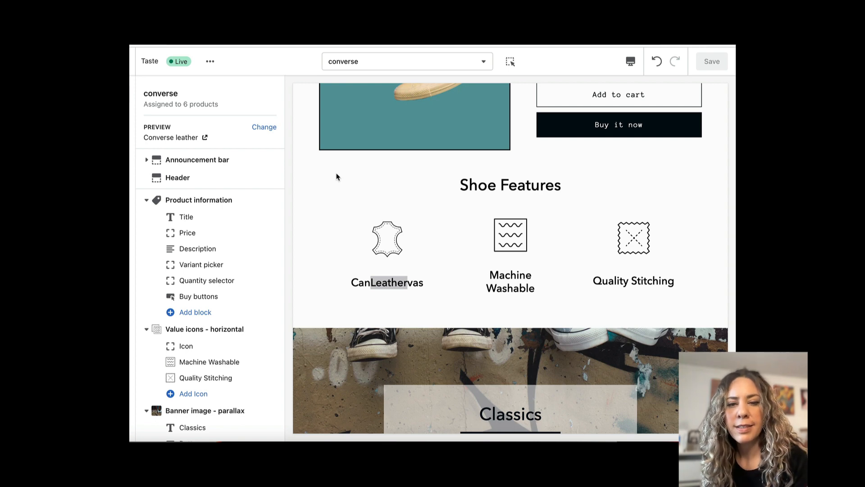
Return the preview to Converse All Star classic and delete the static text around value prop 1 in the first icon's title.
click(265, 127)
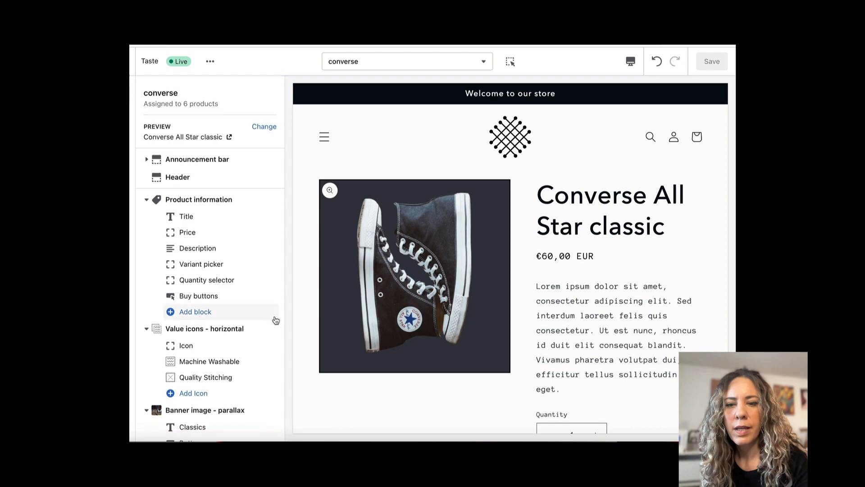
scroll(233, 269, down, 2)
click(203, 254)
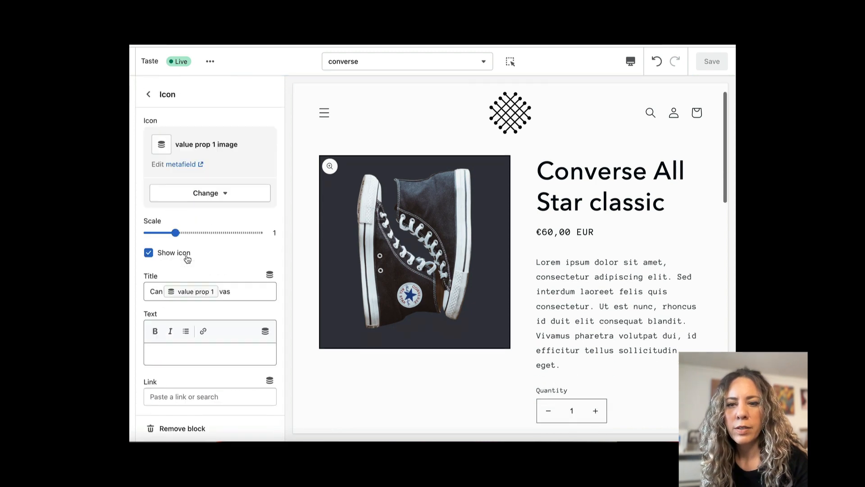
click(243, 291)
key(BackSpace)
key(BackSpace)
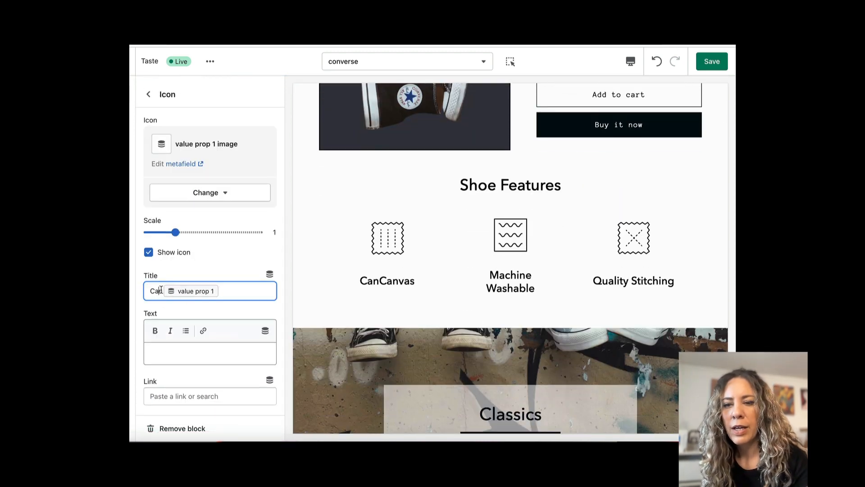
drag(151, 290, 162, 291)
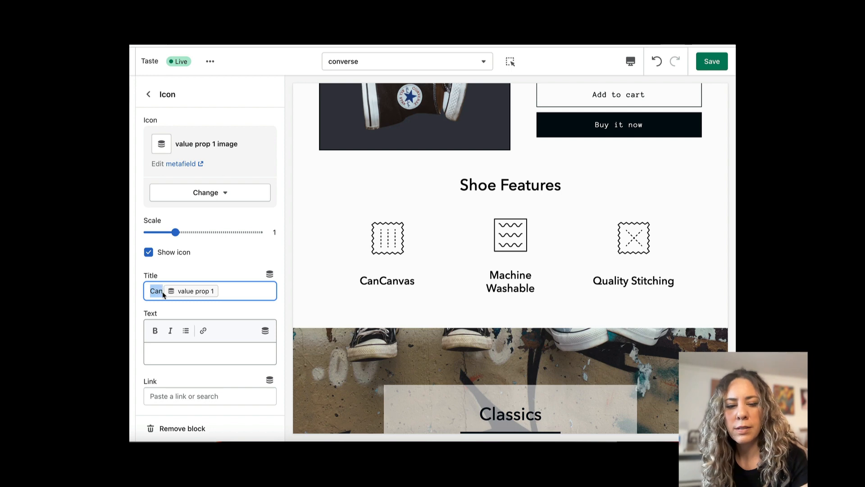
key(BackSpace)
Try adding the product Title source after value prop 1 in the first icon's title.
click(269, 274)
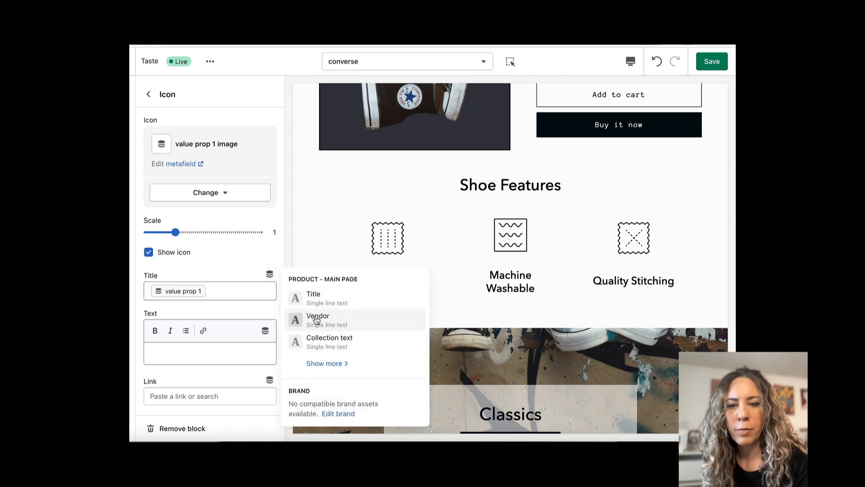
click(316, 299)
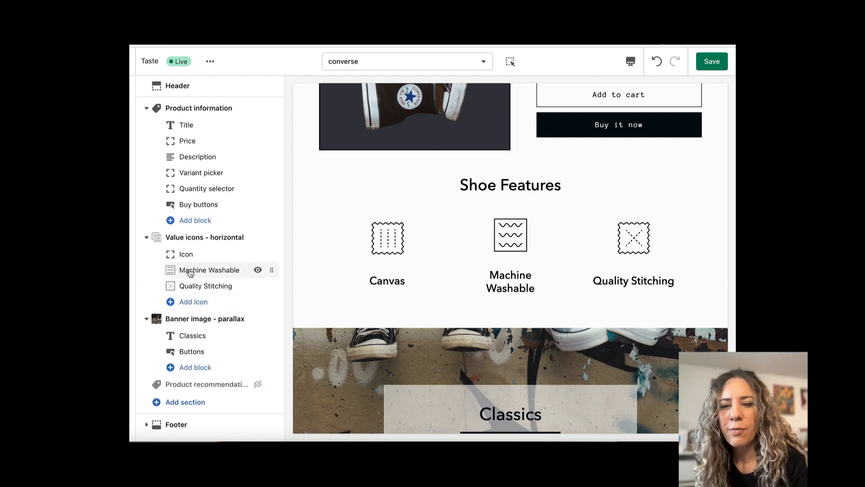
Connect the Machine Washable icon's image to value prop 2 image and replace its title with the value prop 2 metafield.
click(191, 278)
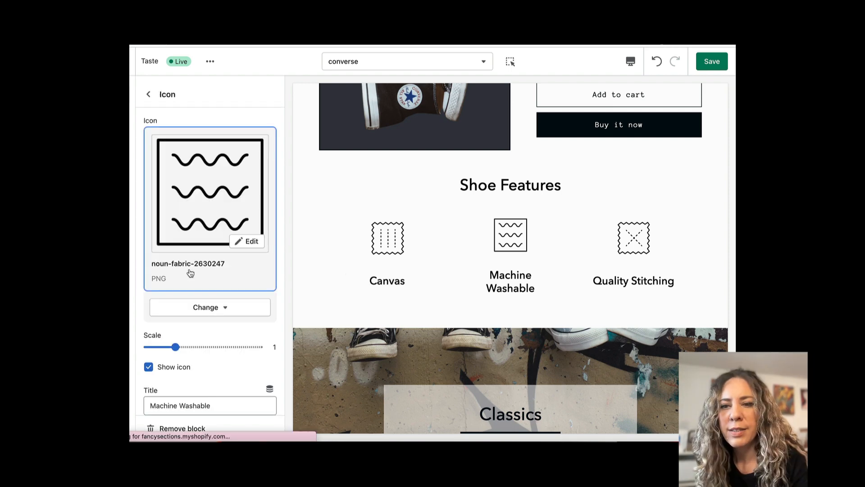
click(211, 314)
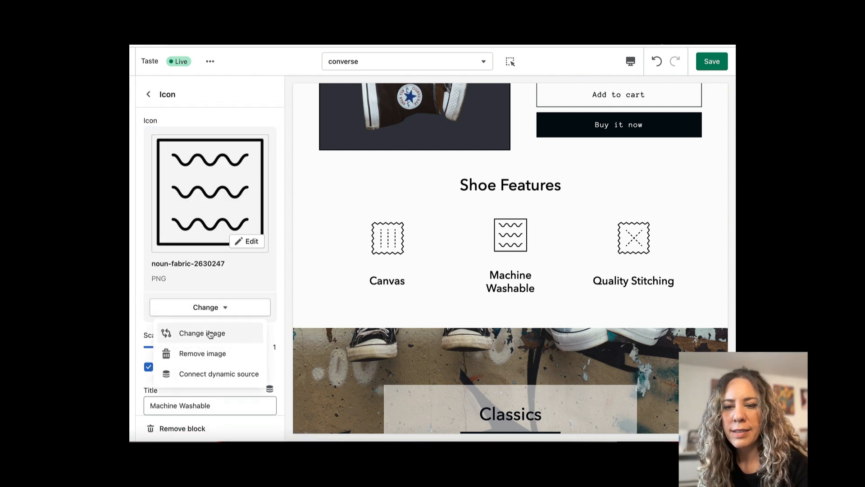
click(218, 374)
click(328, 311)
triple_click(185, 291)
key(BackSpace)
click(269, 275)
click(331, 295)
click(149, 95)
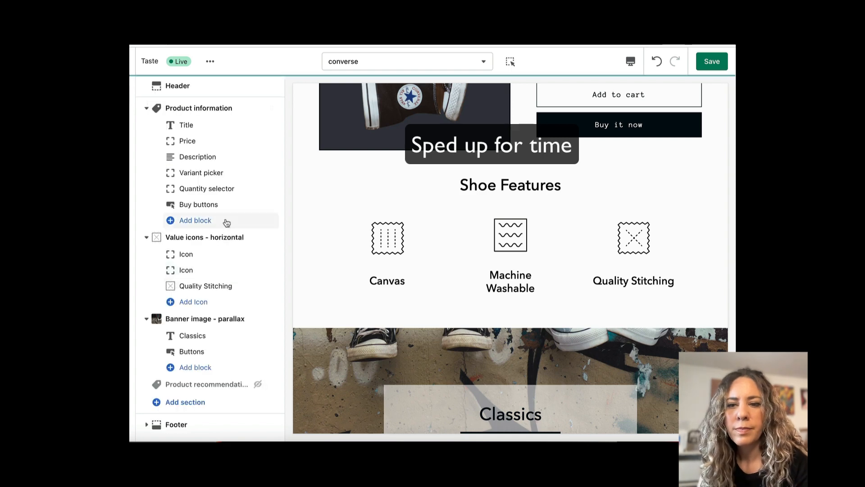
Connect the Quality Stitching icon's image to value prop 3 image, replace its title with value prop 3, and save.
click(206, 285)
click(204, 301)
click(198, 365)
click(328, 309)
triple_click(185, 292)
key(BackSpace)
click(269, 275)
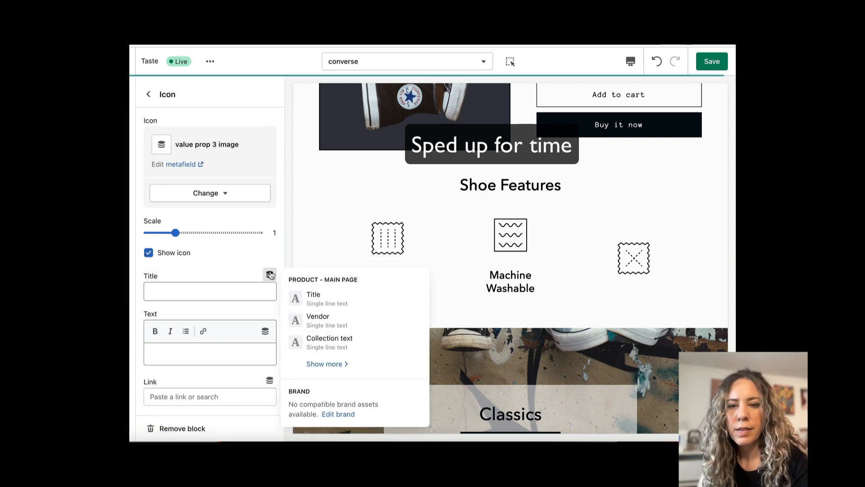
click(313, 295)
click(711, 62)
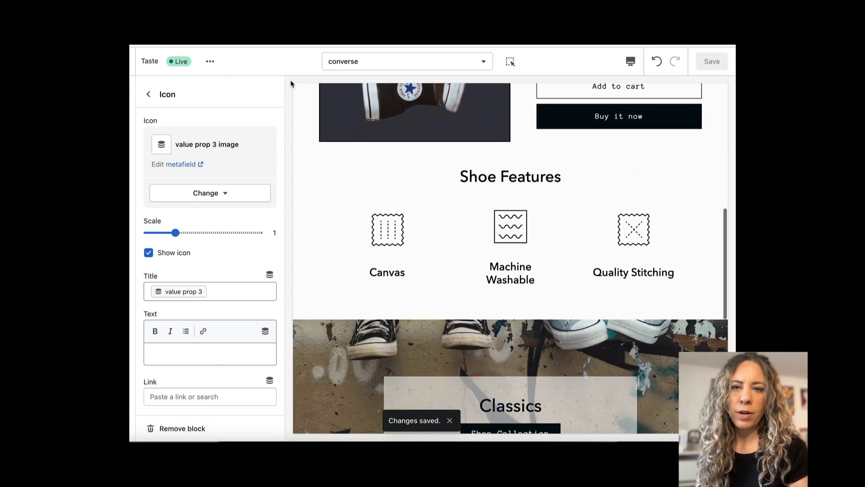
Switch the template preview to Converse leather and check its Shoe Features icons and titles.
click(148, 94)
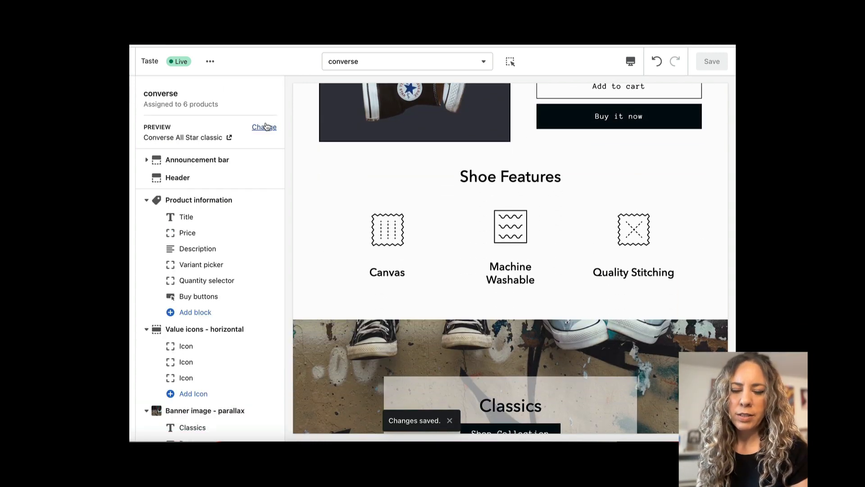
click(265, 127)
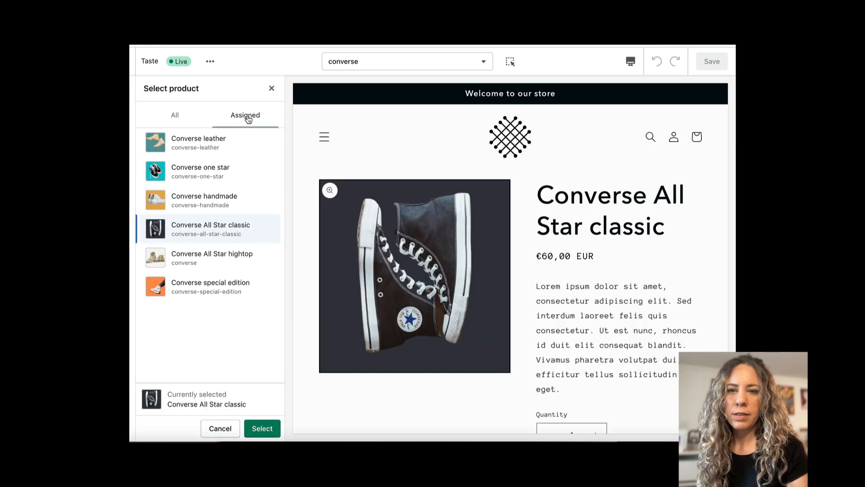
click(159, 145)
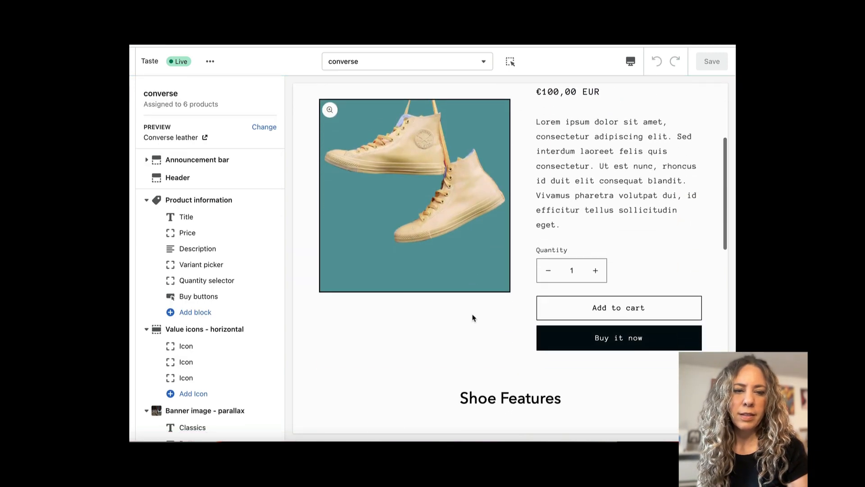
scroll(473, 318, down, 5)
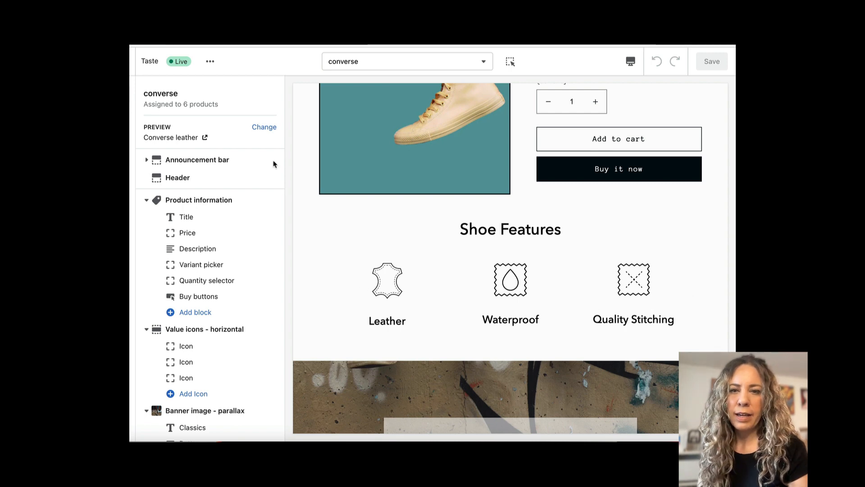
Switch the template preview to Converse handmade and examine its Shoe Features icons and the banner below them.
click(263, 127)
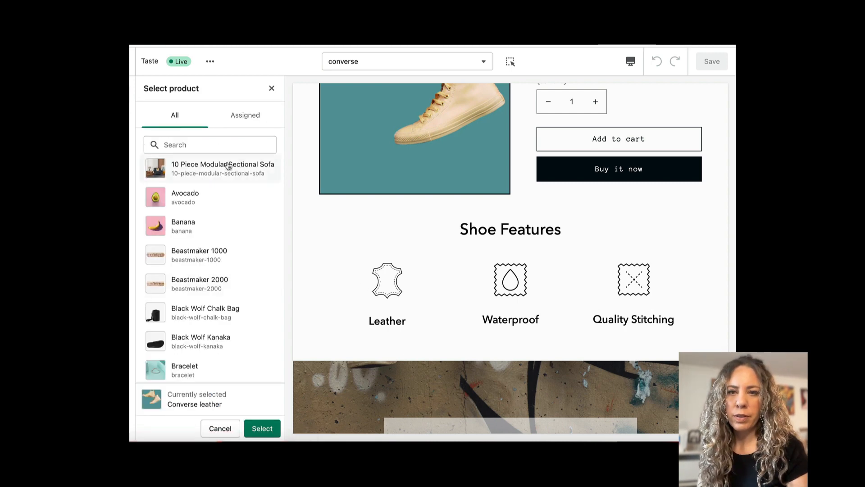
click(245, 115)
click(193, 198)
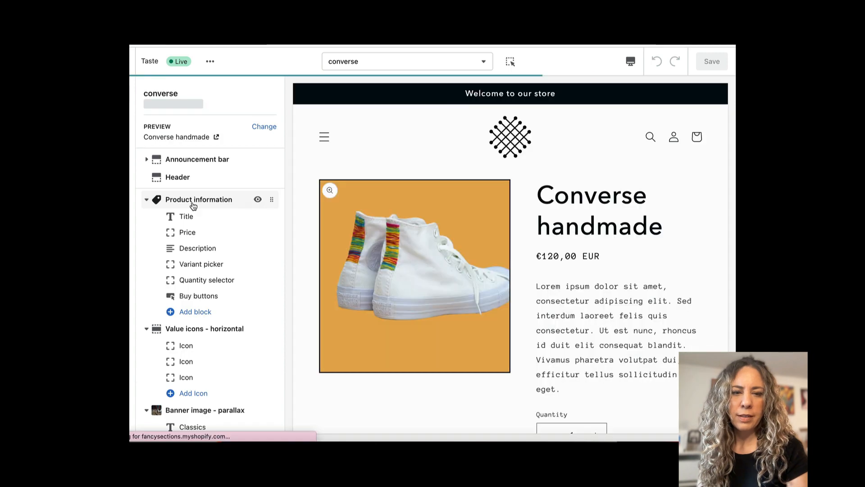
scroll(389, 263, down, 7)
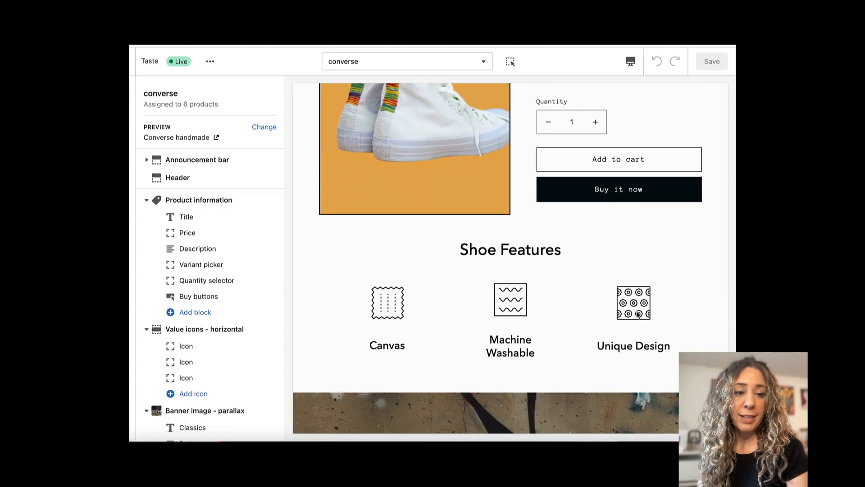
scroll(638, 314, down, 1)
scroll(638, 314, up, 3)
scroll(637, 314, down, 4)
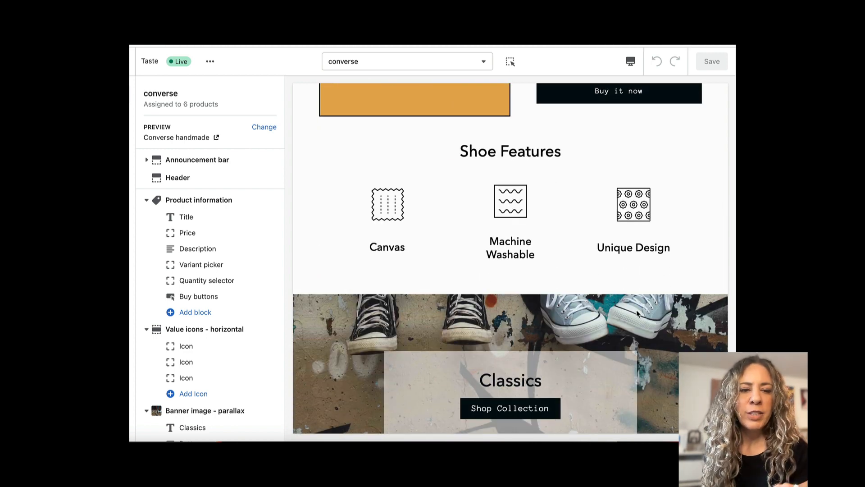
scroll(637, 313, down, 3)
scroll(637, 313, up, 2)
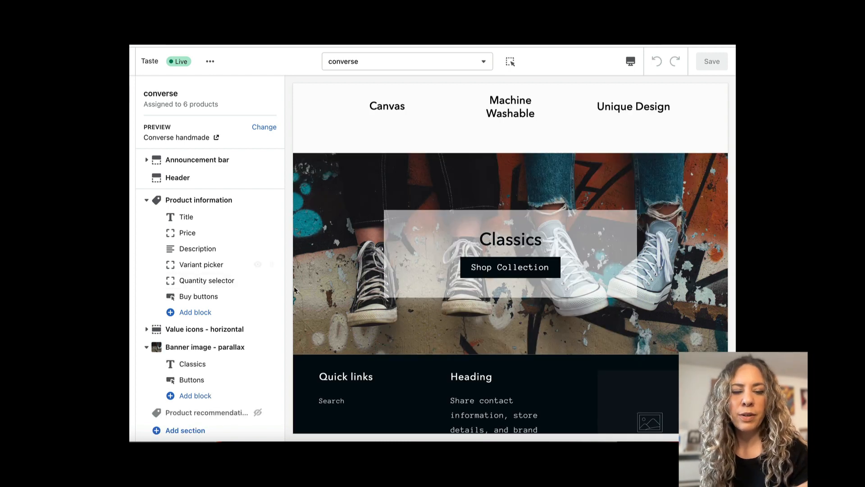
Connect the parallax banner's background image to the featured image metafield.
scroll(212, 289, down, 1)
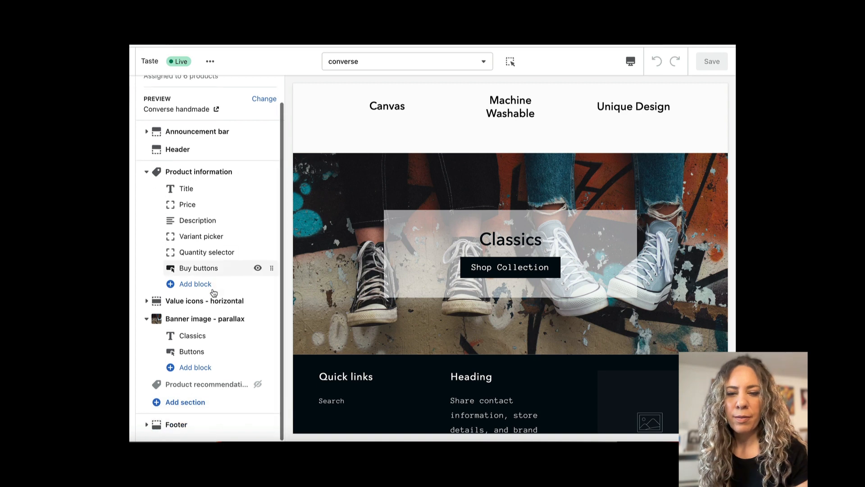
click(208, 320)
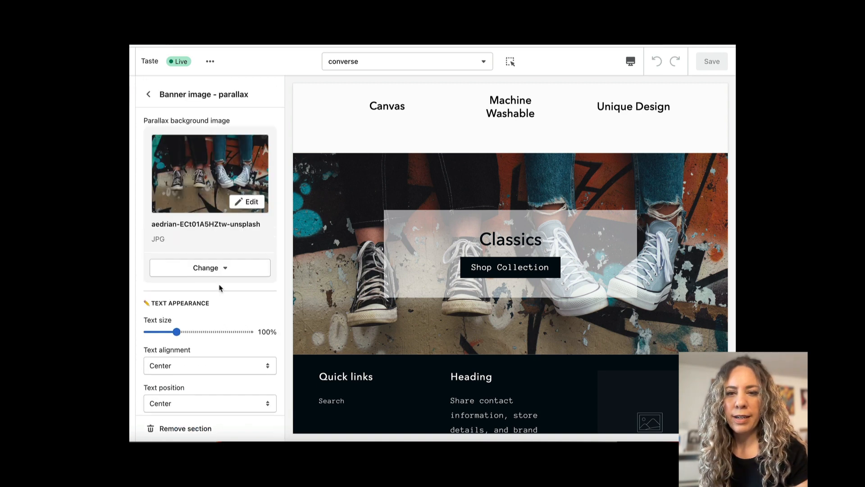
click(221, 269)
click(212, 333)
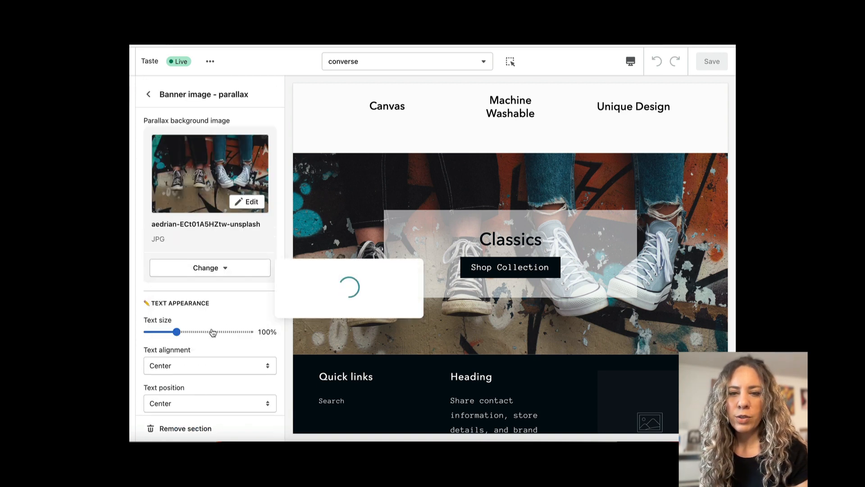
click(347, 287)
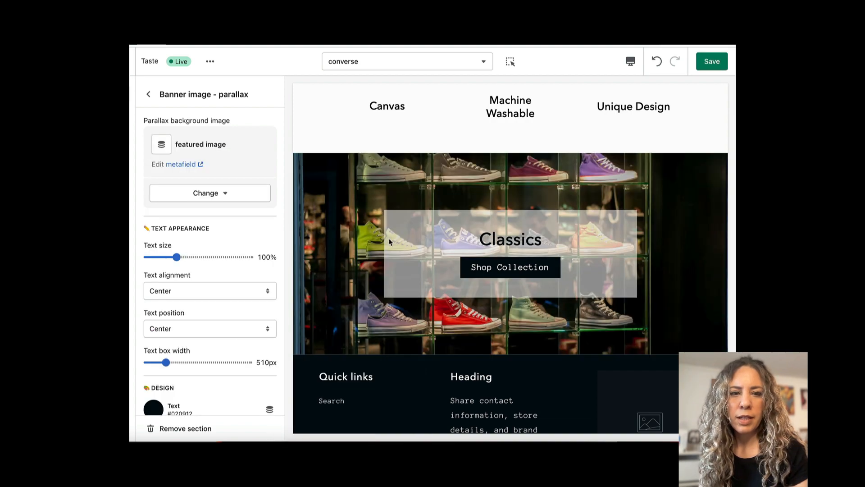
scroll(210, 271, down, 5)
Replace the Classics heading in the parallax banner with the Collection text metafield.
click(148, 94)
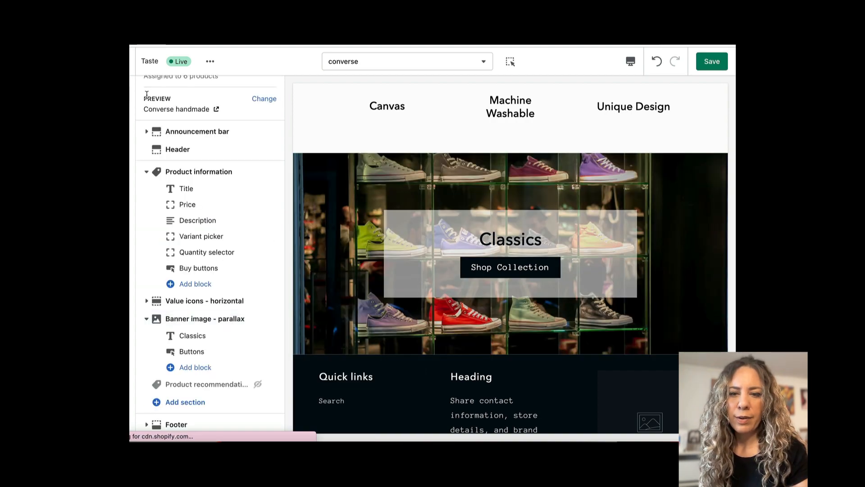
click(193, 336)
double_click(189, 143)
key(BackSpace)
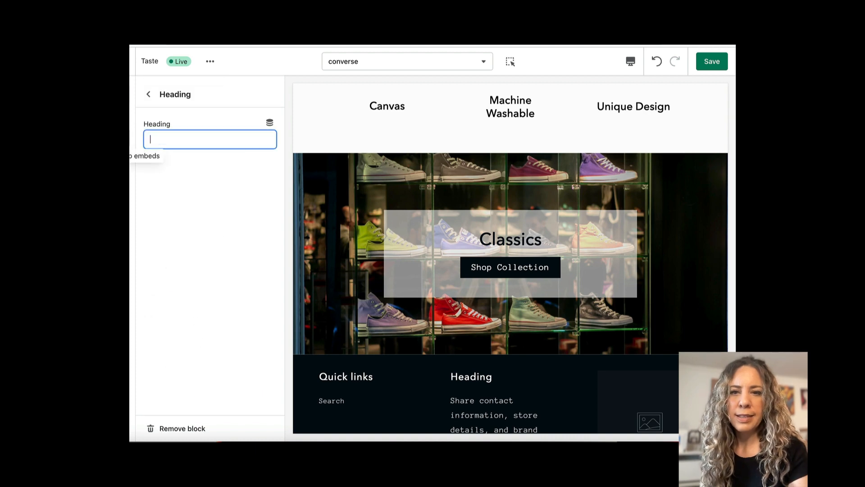
click(269, 122)
click(338, 191)
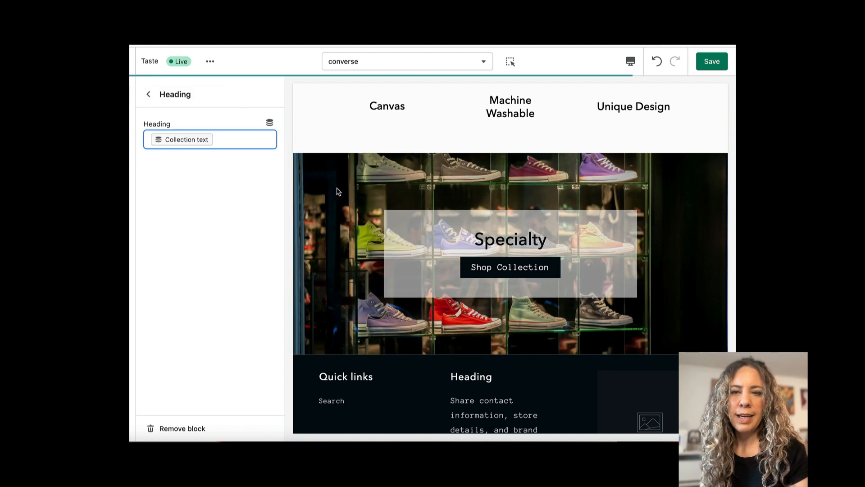
Connect the primary link of the banner's Shop Collection button to the Collection url metafield.
click(148, 94)
click(198, 354)
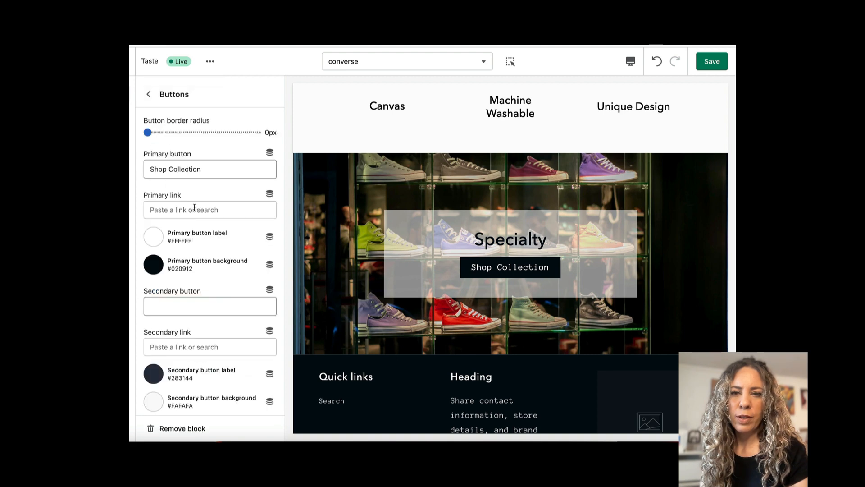
click(195, 209)
click(319, 217)
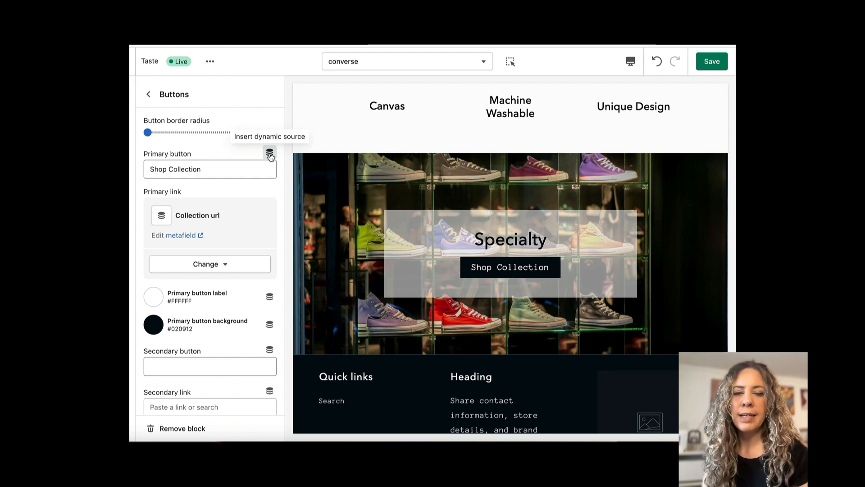
View the dynamic sources available for the primary button label color, leave it unconnected, and save the template.
click(270, 297)
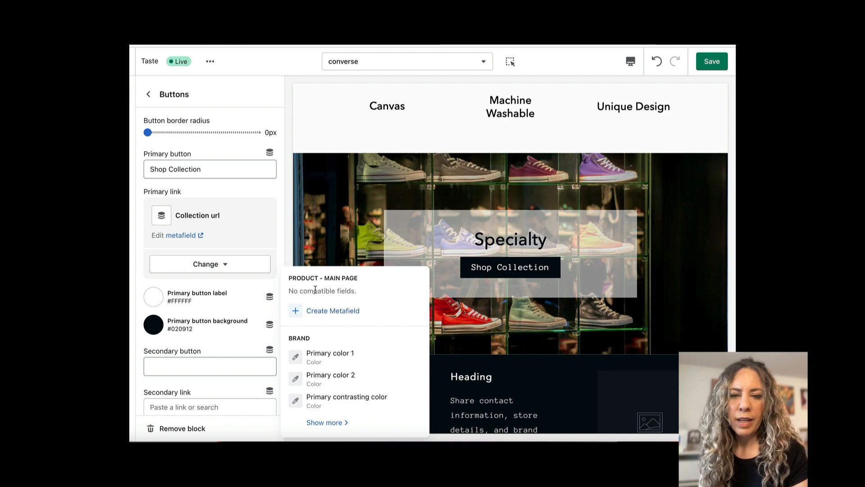
click(336, 311)
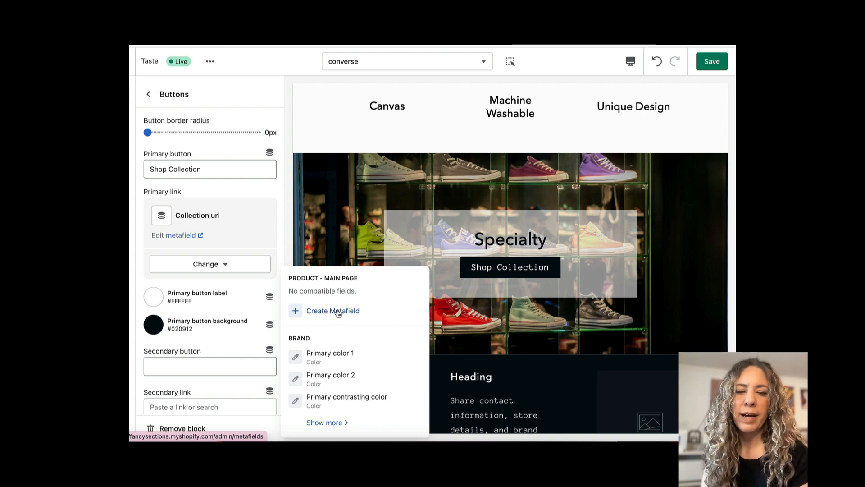
click(348, 142)
click(711, 64)
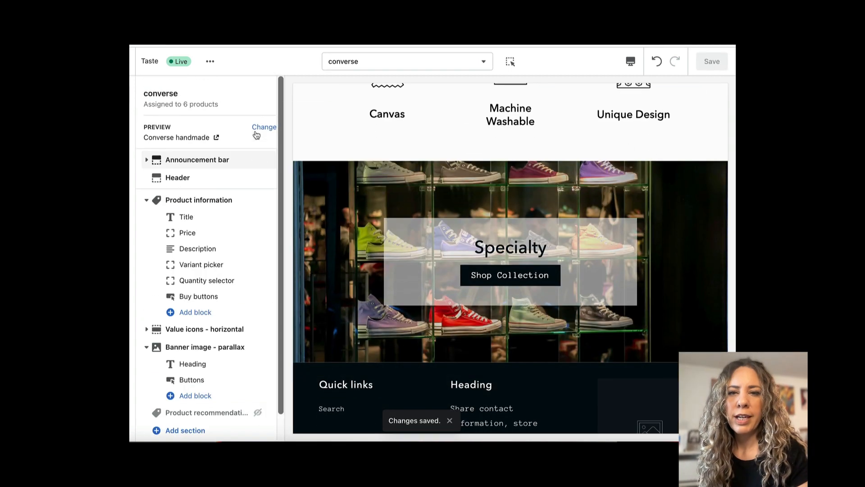
Switch the template preview to Converse special edition and check its banner and Shoe Features icons.
click(265, 129)
click(245, 119)
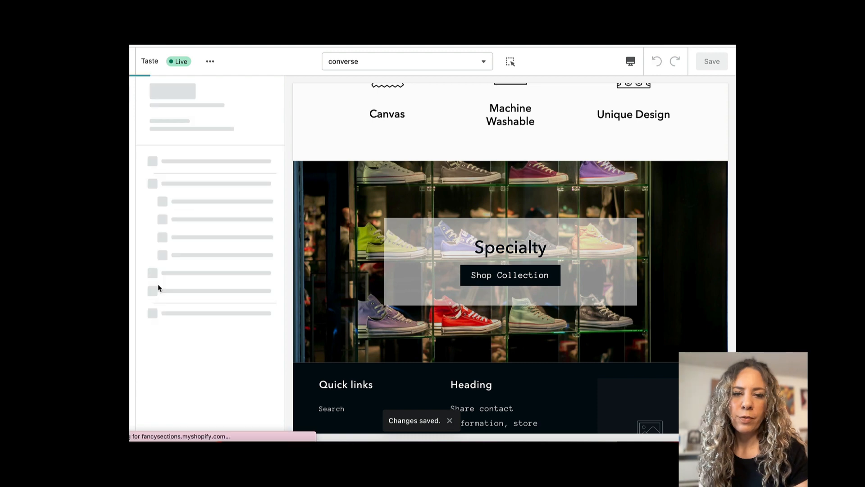
scroll(407, 288, down, 15)
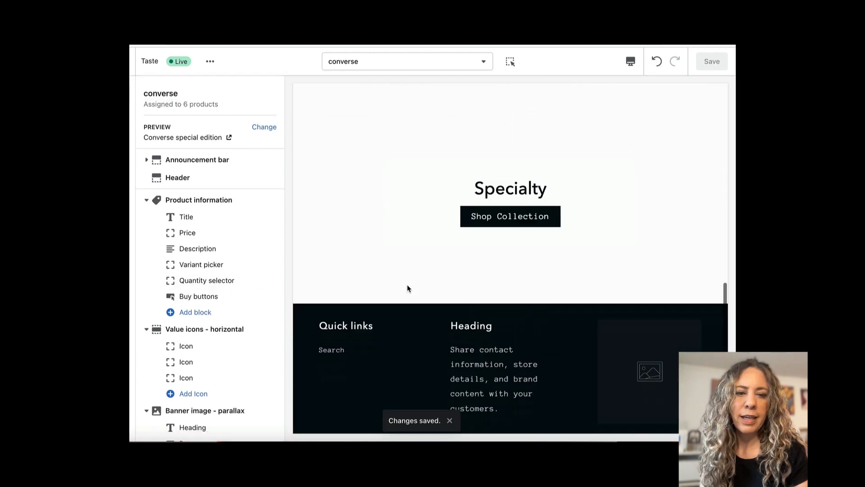
scroll(408, 288, up, 3)
scroll(407, 285, down, 2)
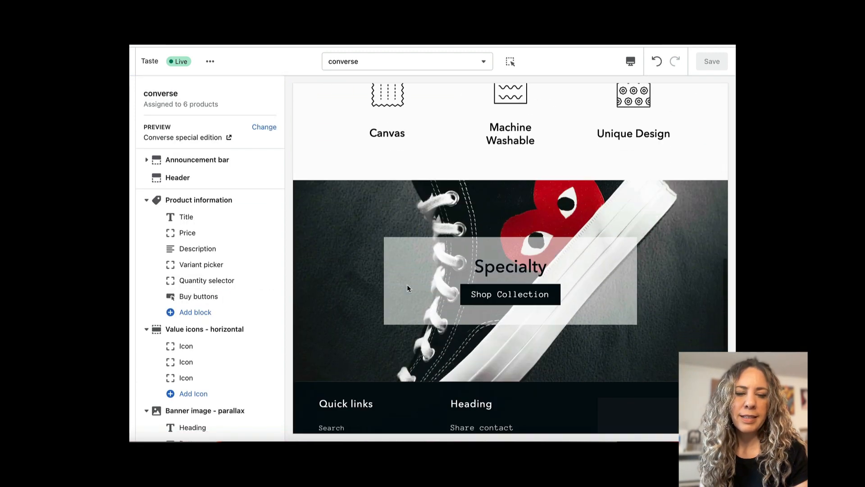
scroll(548, 222, up, 5)
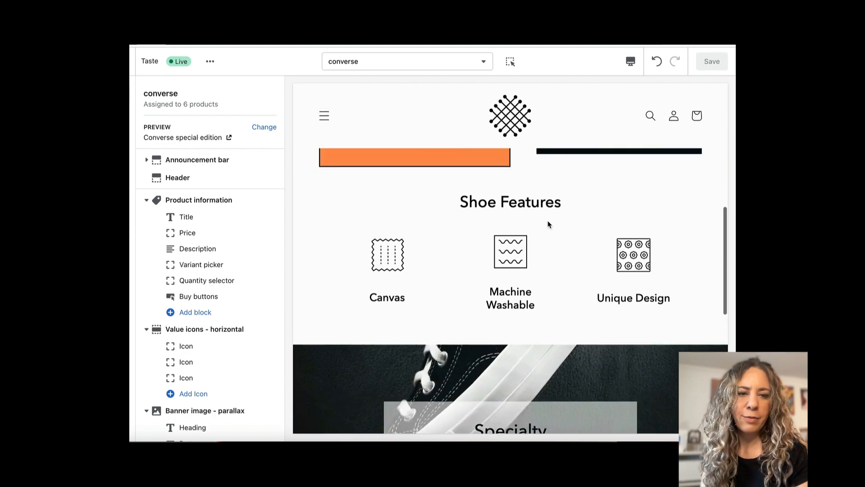
scroll(547, 223, down, 7)
scroll(548, 223, up, 4)
scroll(547, 224, up, 3)
Preview the template with Converse leather and check its banner image, heading and feature icons.
click(264, 126)
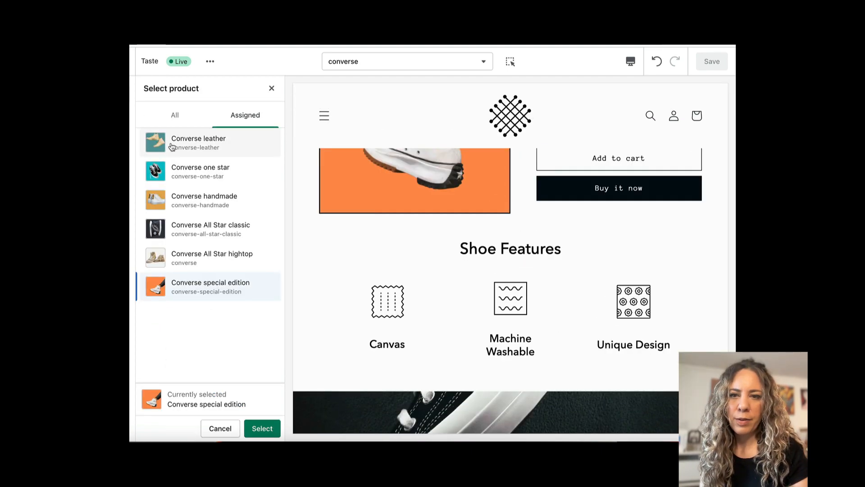
click(194, 138)
click(262, 426)
scroll(418, 232, down, 4)
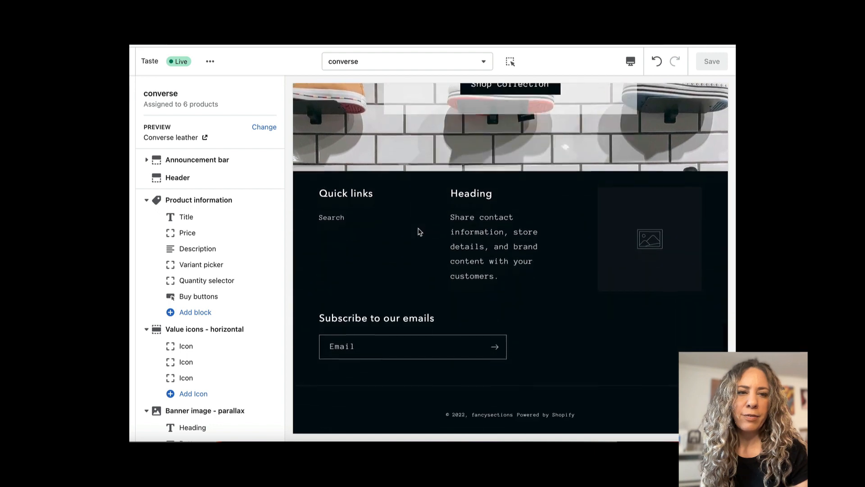
scroll(418, 232, up, 5)
scroll(418, 232, up, 3)
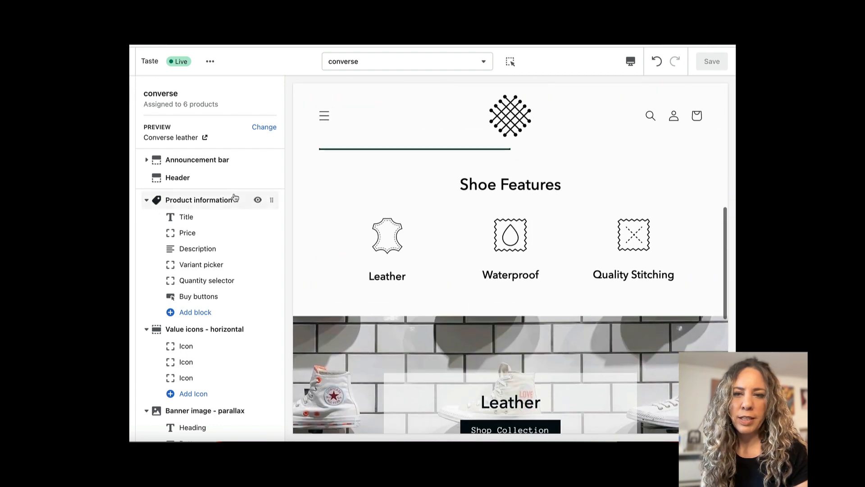
Preview the template with Converse All Star hightop and examine its feature icons and collection banner.
click(264, 126)
double_click(193, 260)
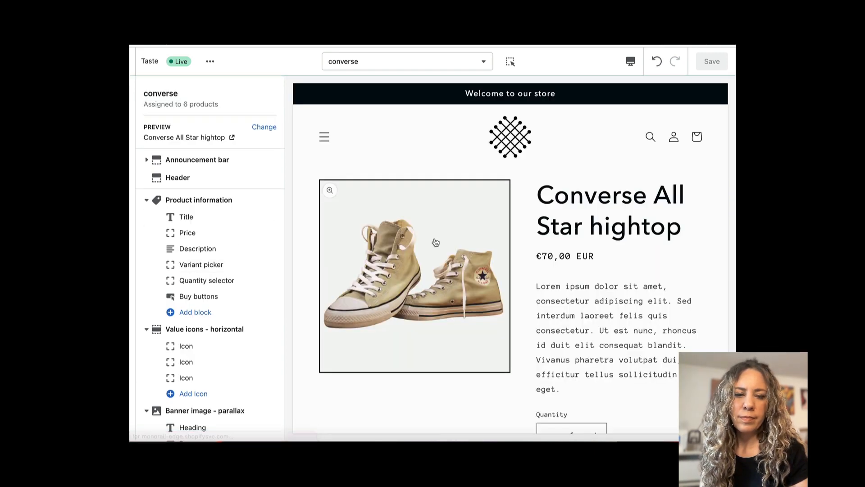
scroll(435, 242, down, 5)
scroll(435, 242, down, 6)
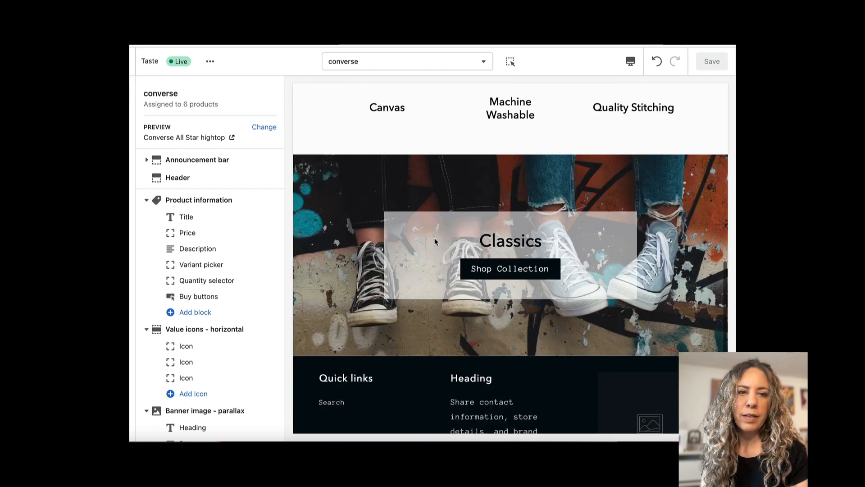
scroll(436, 242, up, 5)
scroll(435, 242, down, 5)
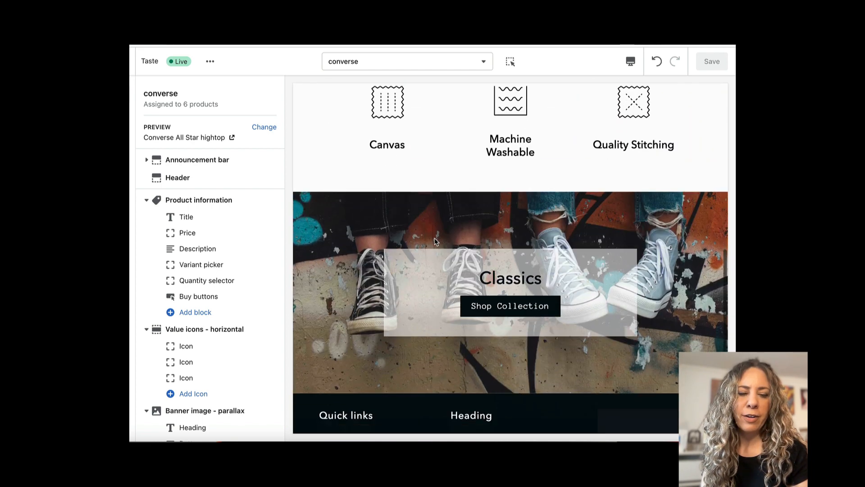
scroll(435, 241, up, 5)
scroll(435, 242, down, 3)
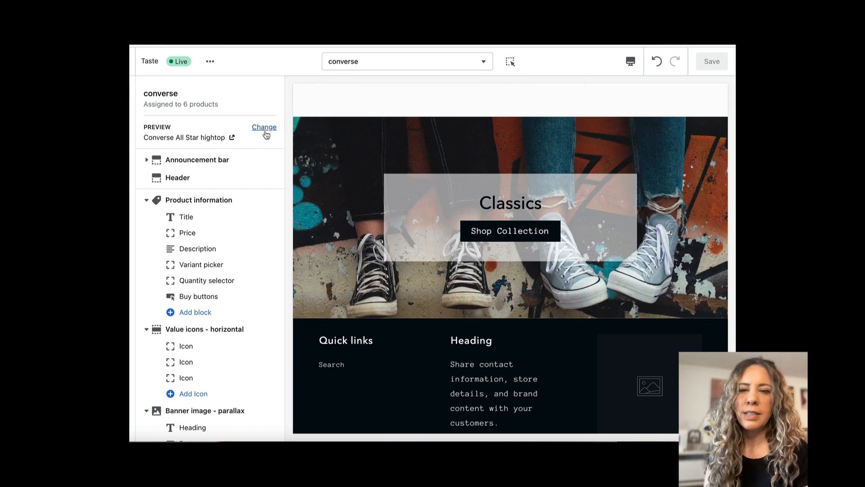
Preview the template with Converse one star and check its collection banner, product details and feature icons.
click(265, 128)
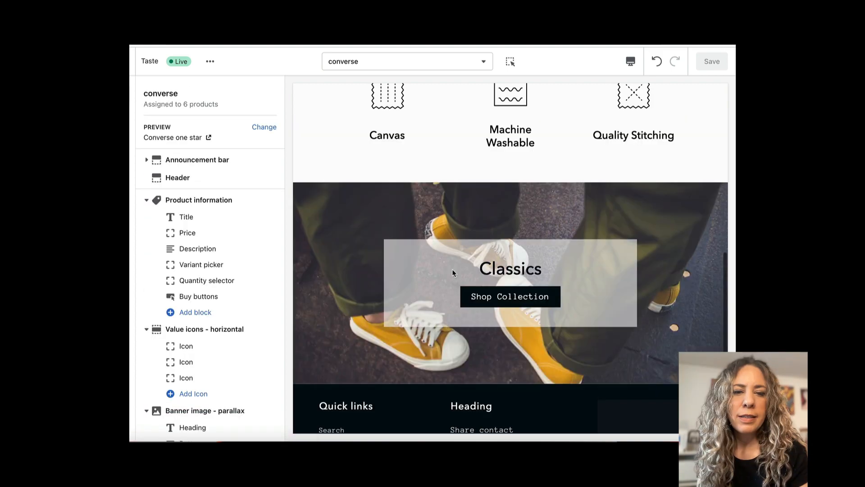
scroll(453, 271, up, 10)
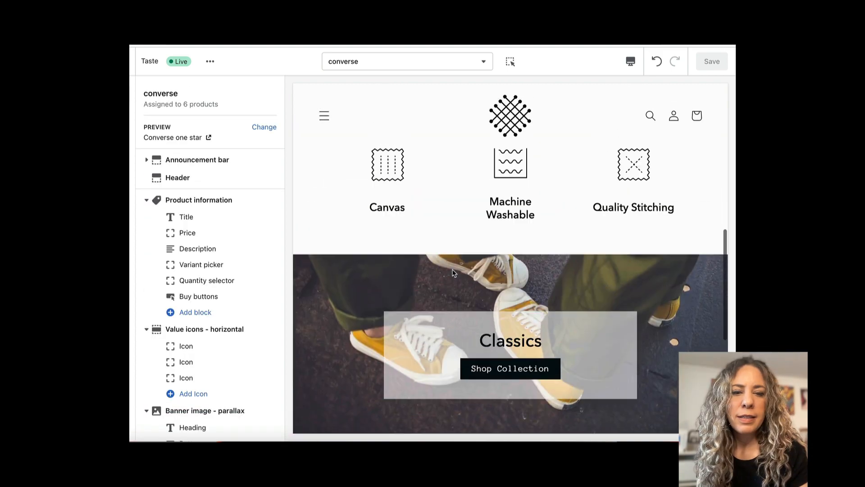
scroll(453, 272, up, 3)
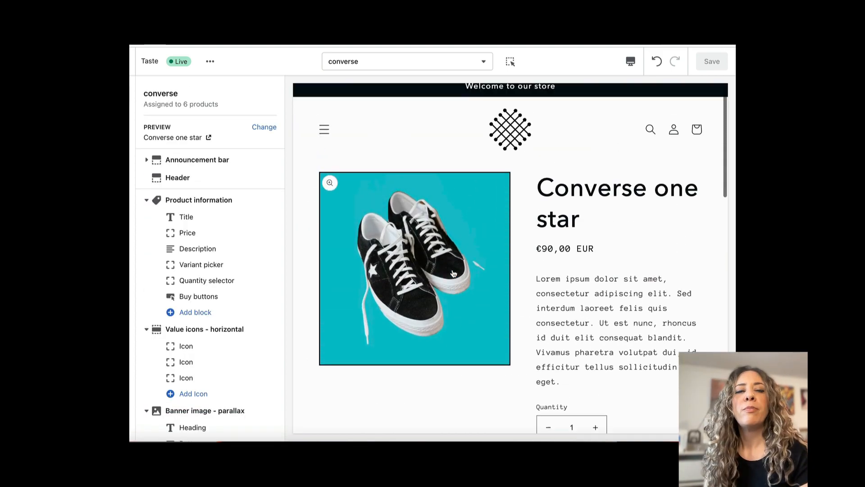
scroll(392, 248, down, 7)
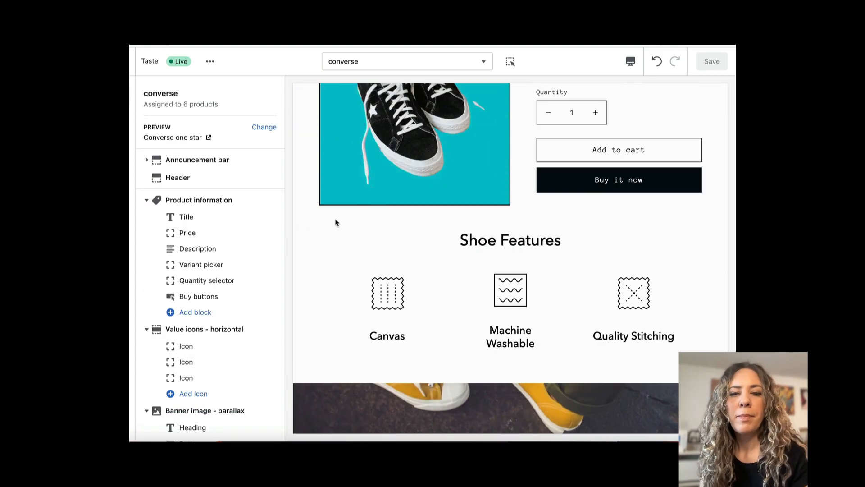
Preview the template with Converse special edition and check its product details, Shoe Features icons and collection banner.
click(264, 127)
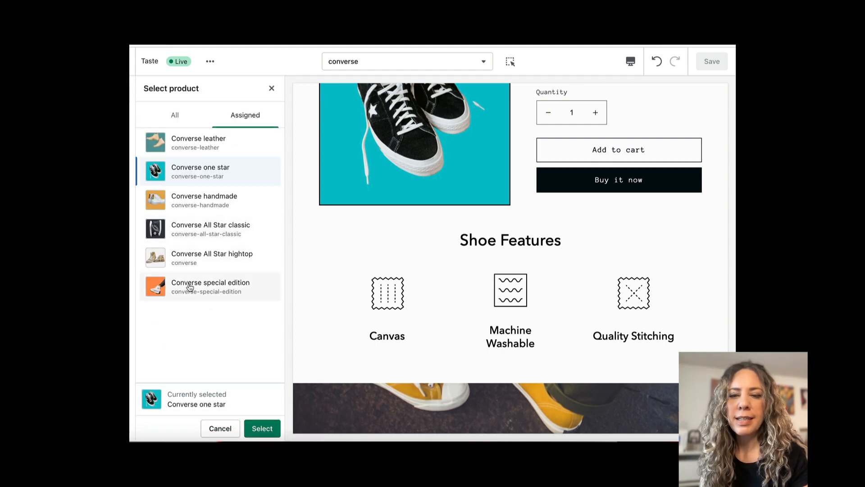
click(190, 287)
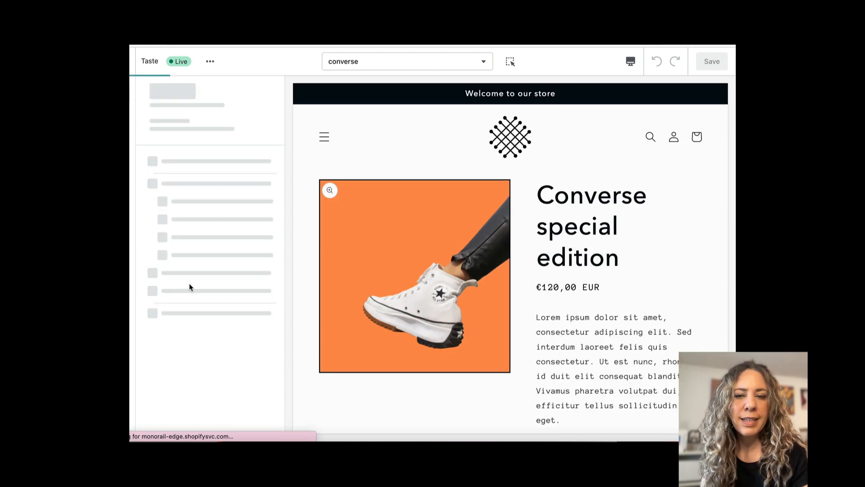
scroll(436, 283, down, 5)
scroll(436, 283, down, 2)
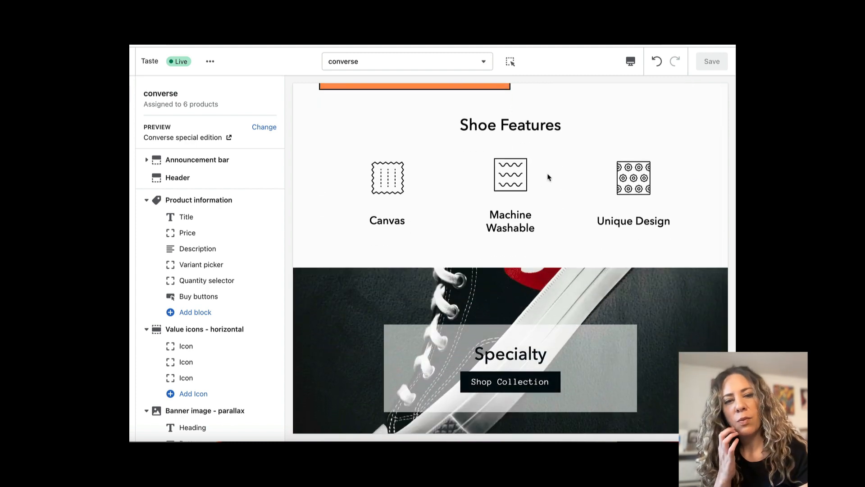
scroll(611, 203, down, 3)
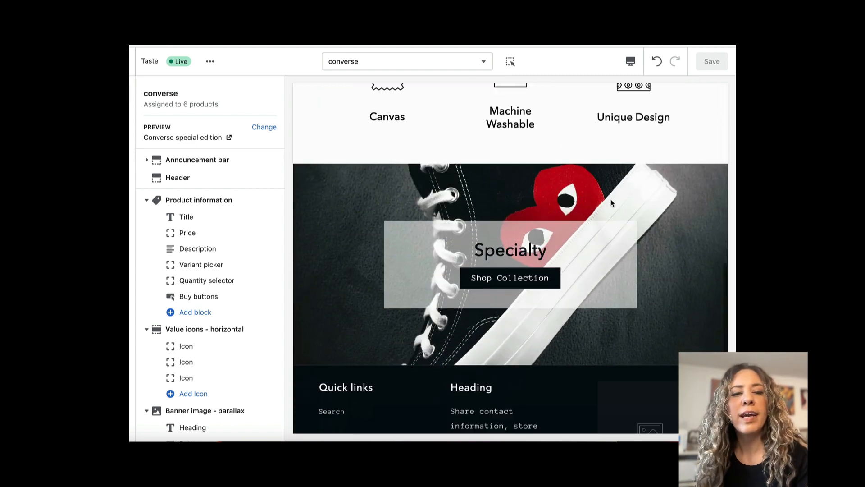
scroll(611, 203, up, 6)
scroll(611, 203, up, 4)
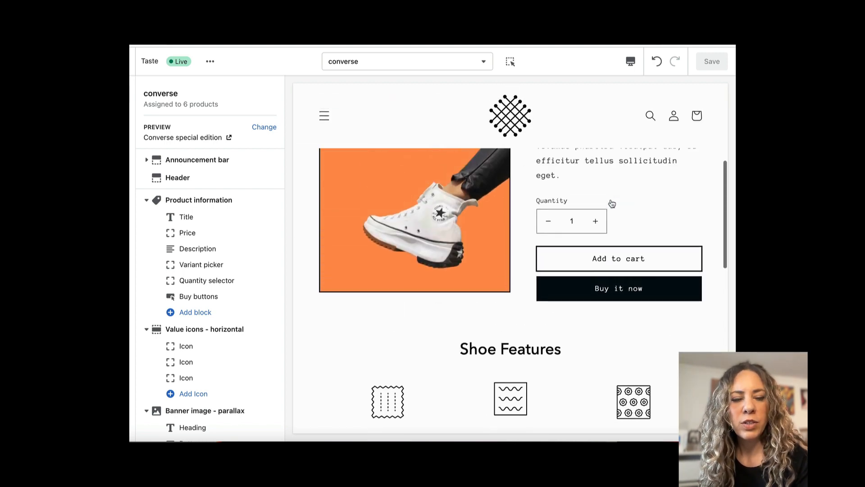
scroll(610, 200, down, 5)
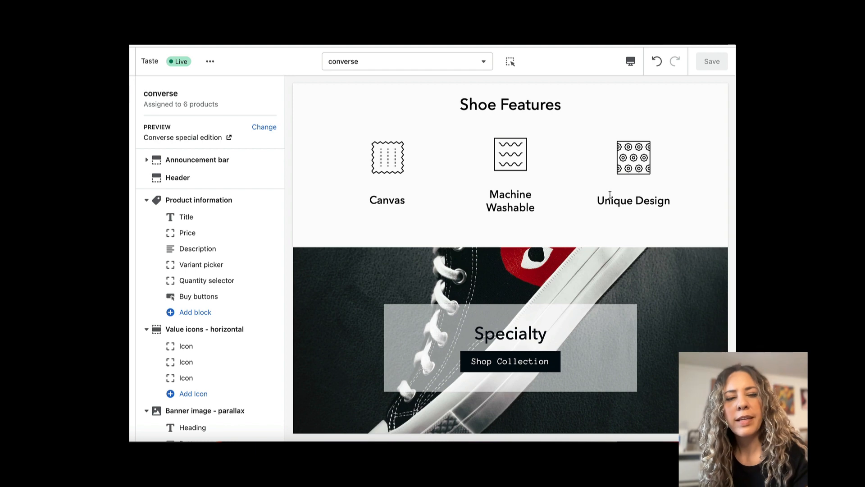
scroll(610, 199, up, 3)
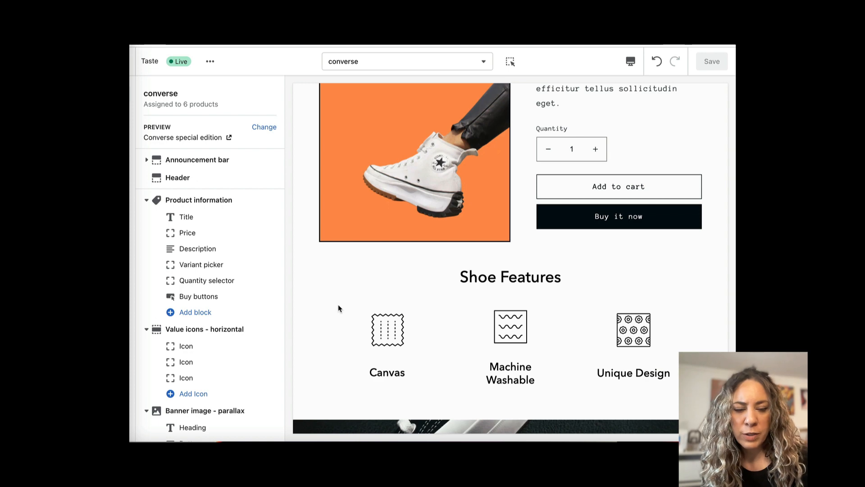
scroll(348, 293, down, 7)
scroll(348, 293, up, 10)
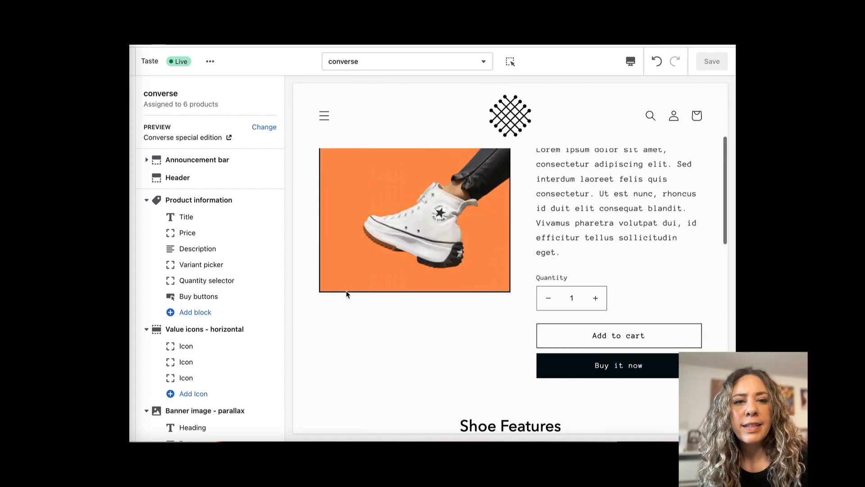
scroll(347, 294, up, 5)
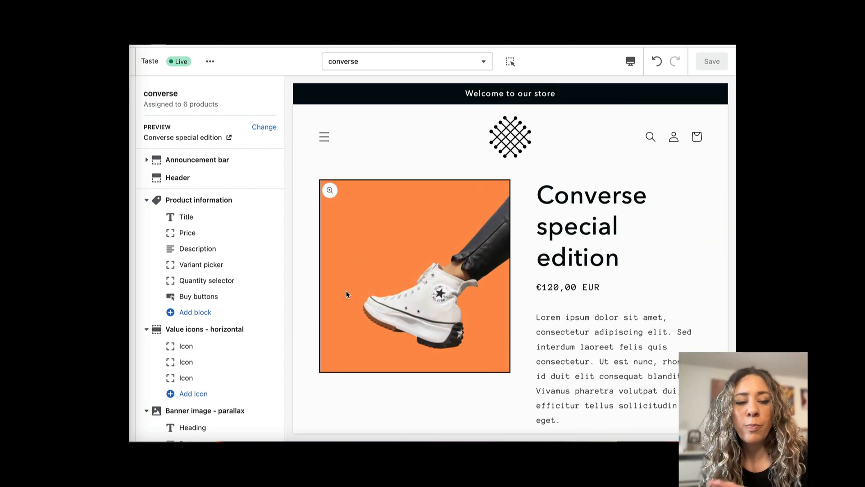